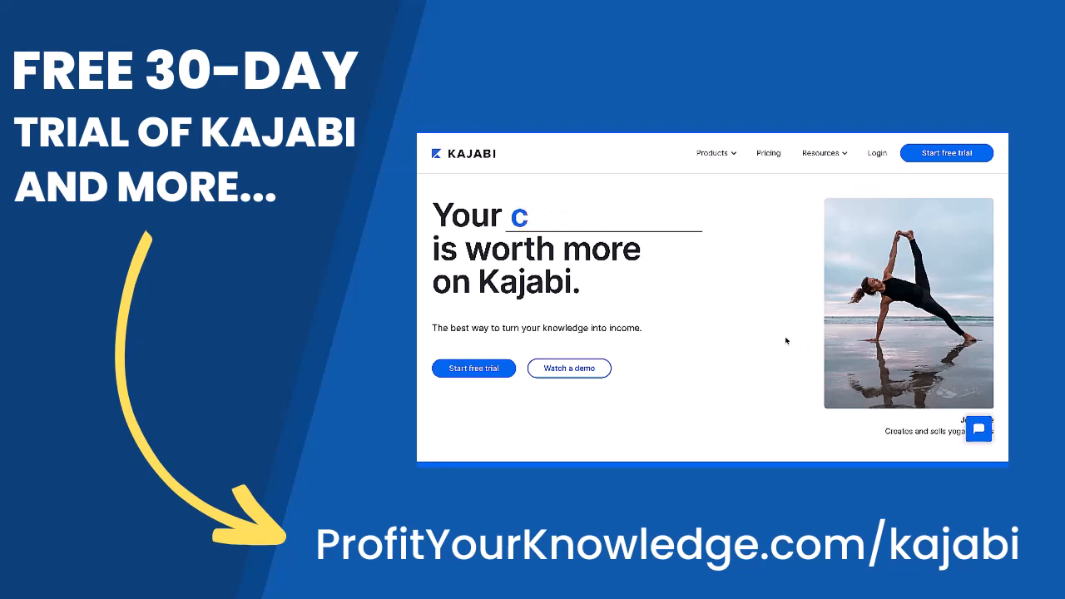
pyautogui.scroll(-5, 786, 340)
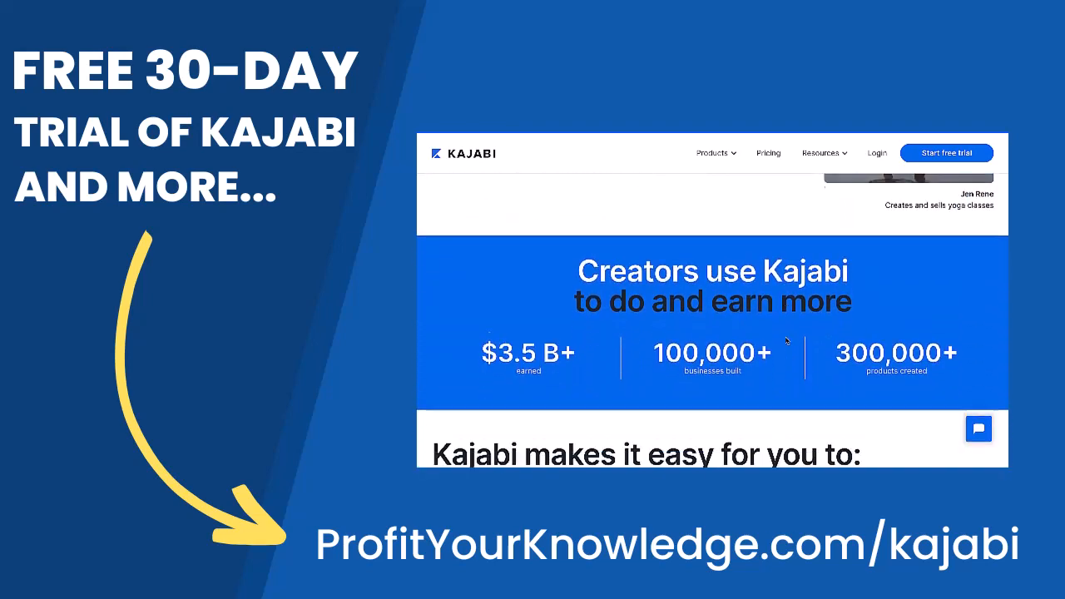
pyautogui.scroll(-2, 786, 340)
pyautogui.scroll(-3, 786, 340)
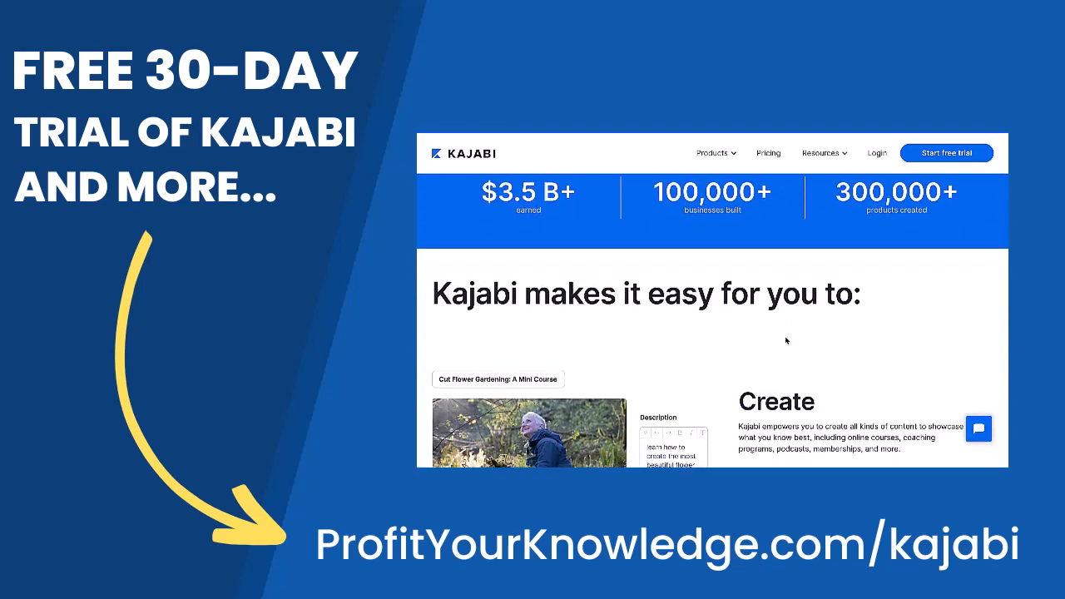
pyautogui.scroll(-3, 787, 340)
pyautogui.scroll(-3, 786, 340)
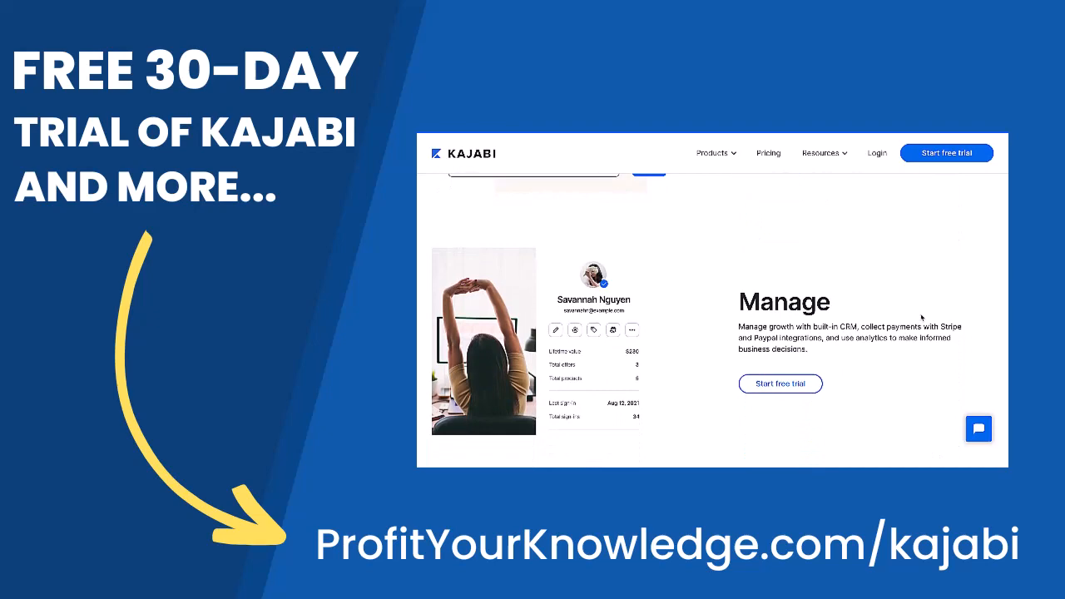
pyautogui.scroll(-2, 922, 317)
pyautogui.scroll(-2, 922, 318)
pyautogui.scroll(-2, 922, 318)
pyautogui.scroll(-2, 922, 318)
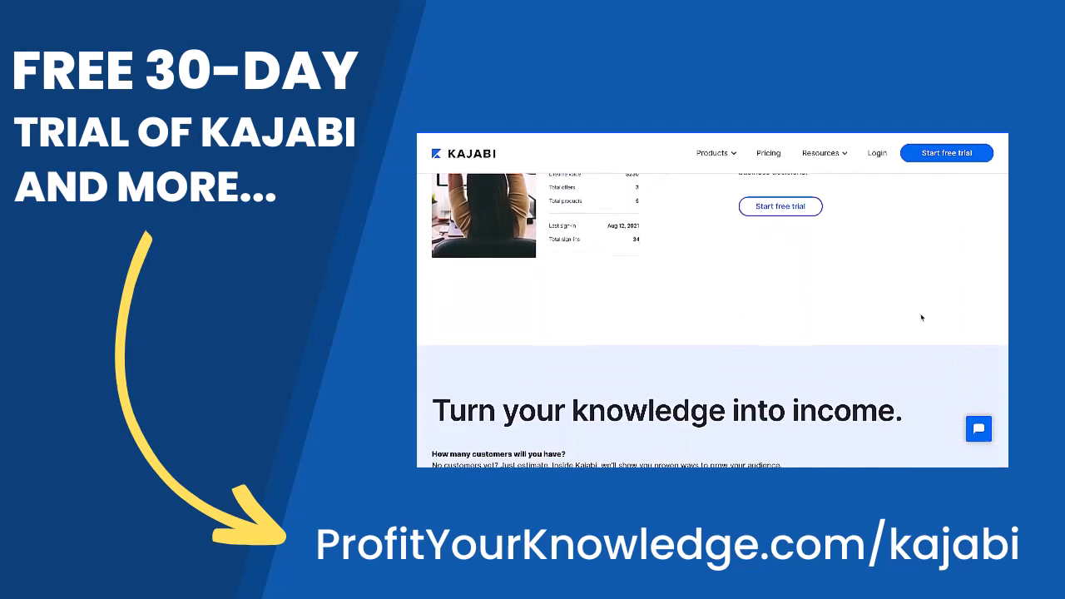
pyautogui.scroll(-2, 922, 318)
pyautogui.scroll(-2, 921, 318)
pyautogui.scroll(-2, 922, 318)
pyautogui.scroll(-2, 922, 318)
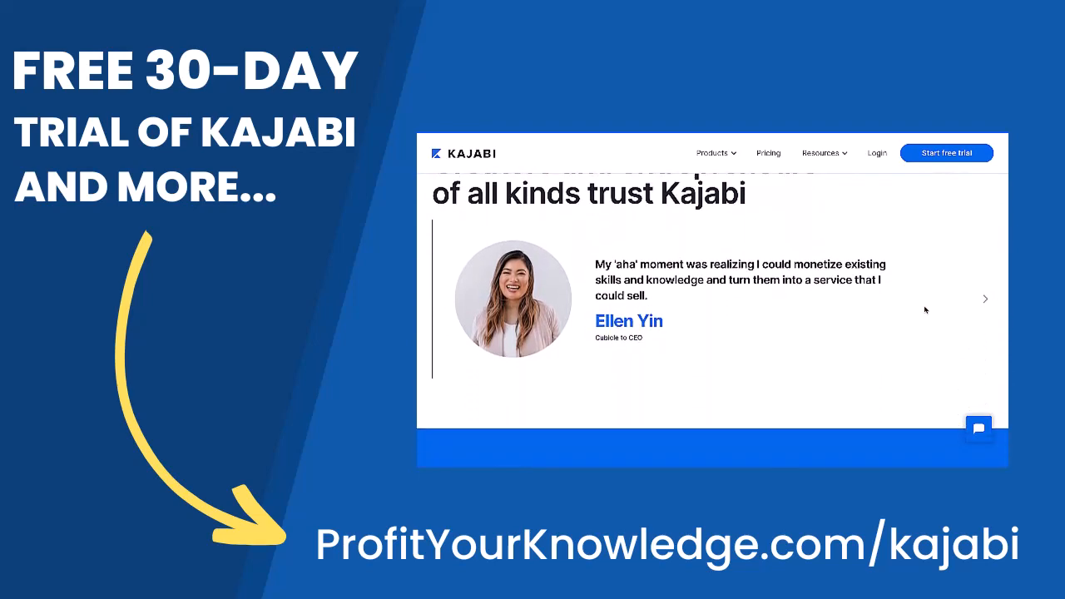
pyautogui.scroll(-3, 922, 318)
pyautogui.scroll(-2, 922, 318)
pyautogui.scroll(-2, 925, 310)
pyautogui.scroll(-2, 925, 309)
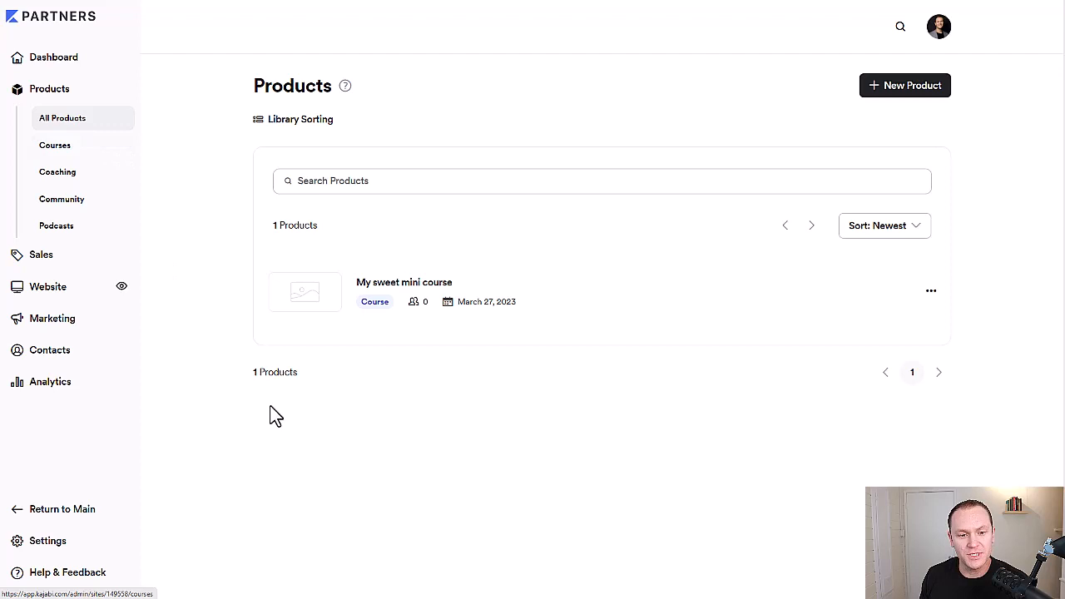
# Open the 'My sweet mini course' product from the All Products list
pyautogui.click(429, 285)
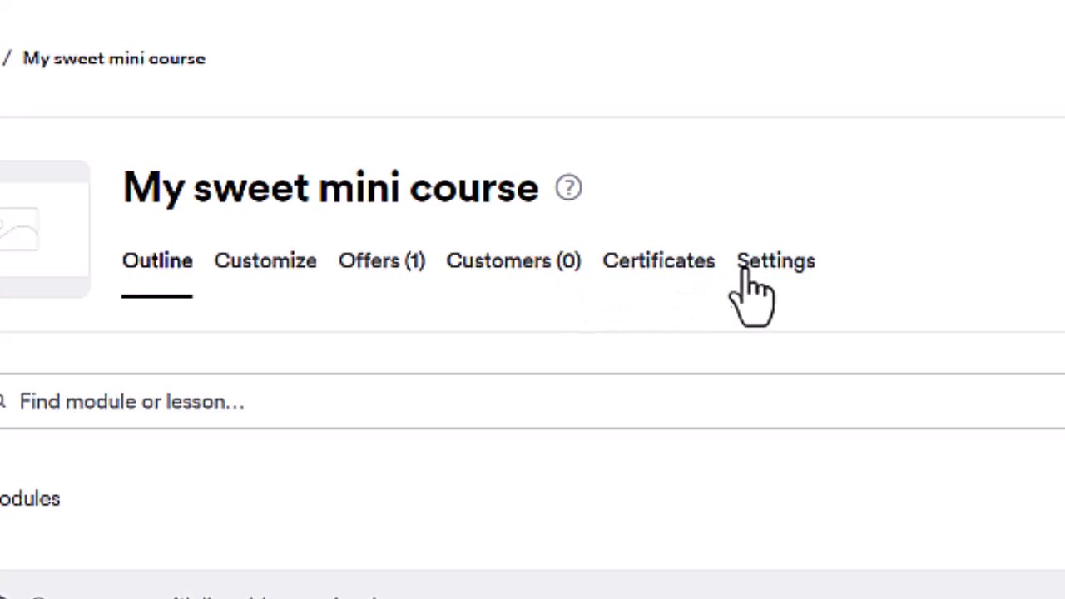
# Show the course's Certificates settings and toggle 'Provide certificates' on and back off
pyautogui.click(653, 249)
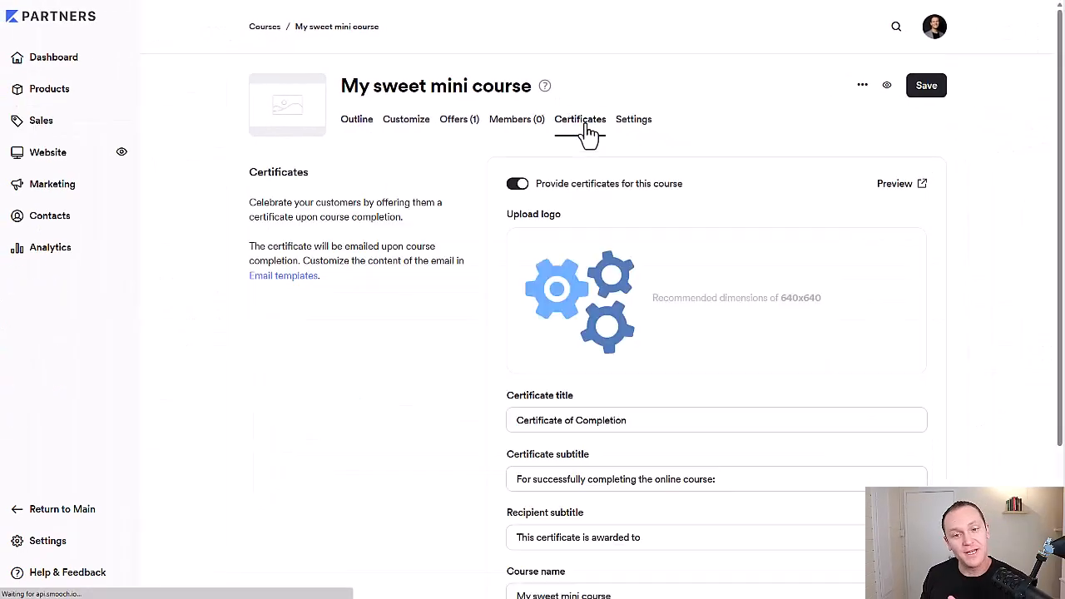
pyautogui.scroll(-3, 587, 166)
pyautogui.click(517, 98)
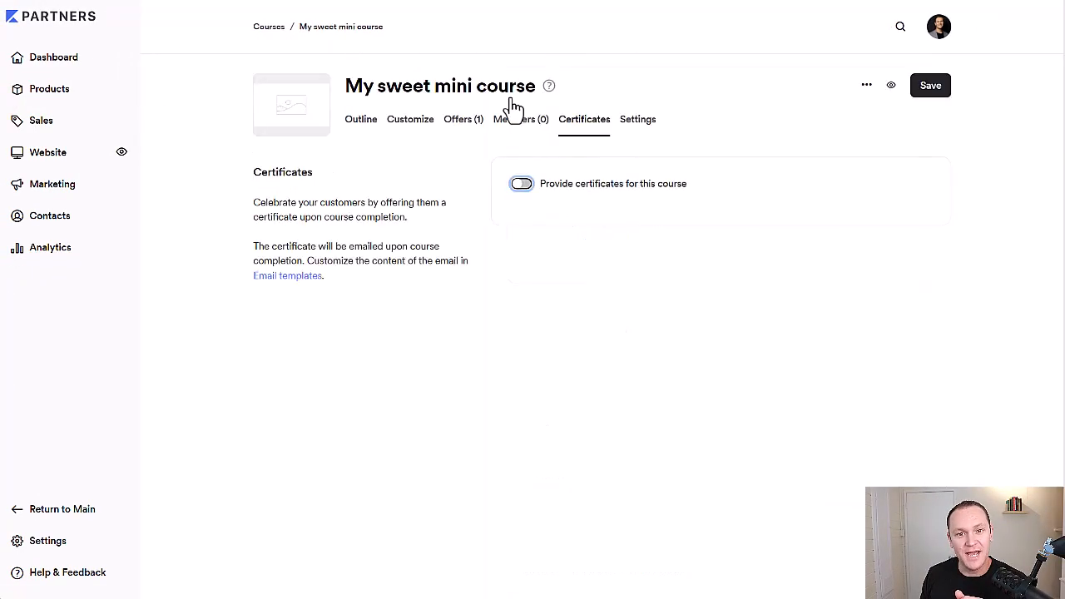
pyautogui.click(520, 185)
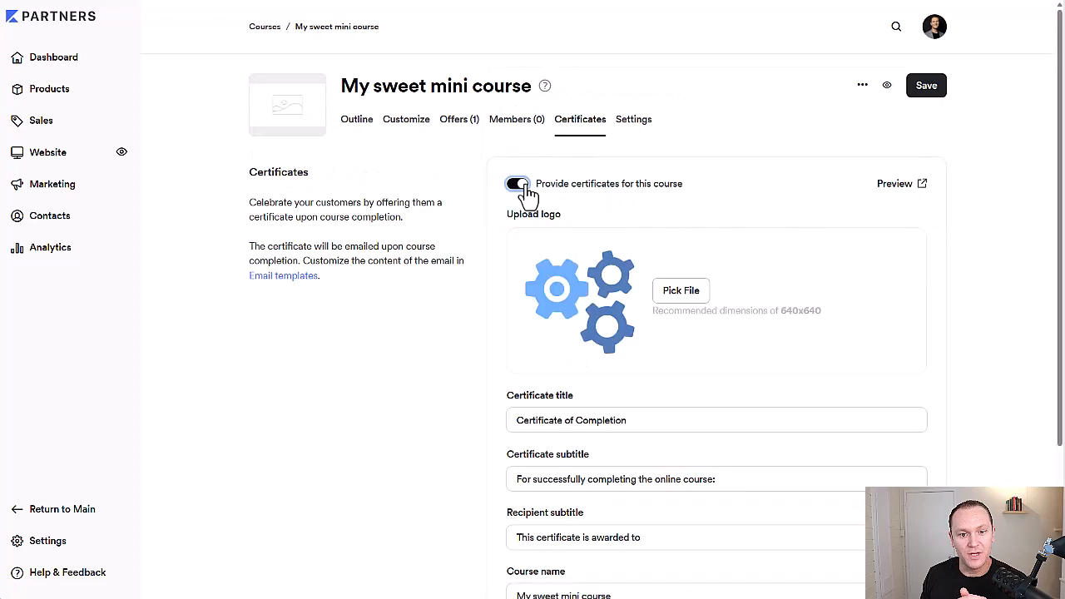
pyautogui.click(517, 184)
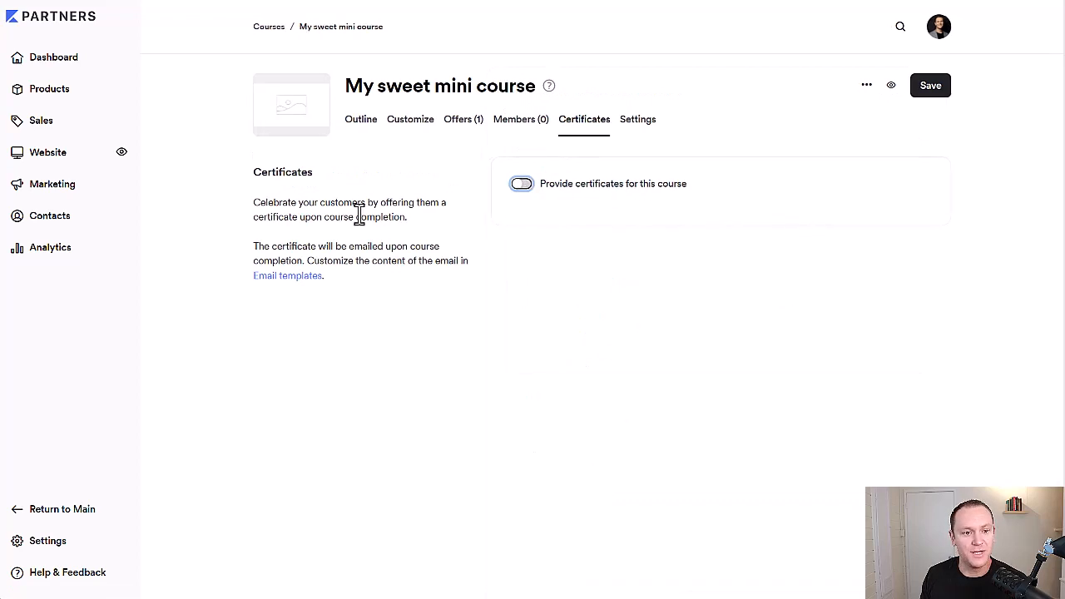
# Select and look up the certificate description text, then dismiss the search panel
pyautogui.moveTo(253, 202); pyautogui.dragTo(499, 274)
pyautogui.click(499, 267)
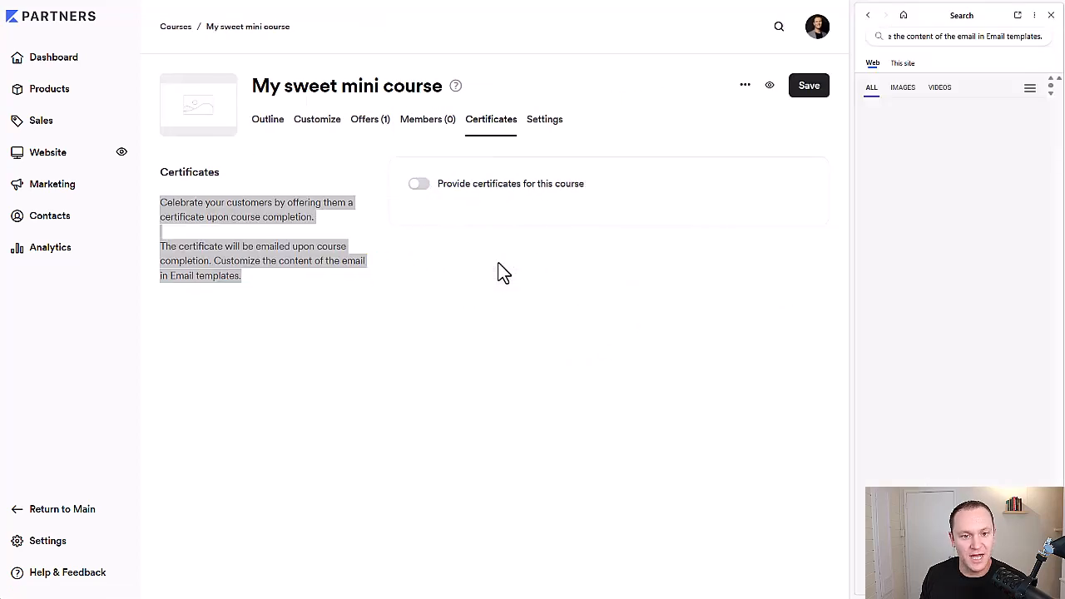
pyautogui.click(1050, 15)
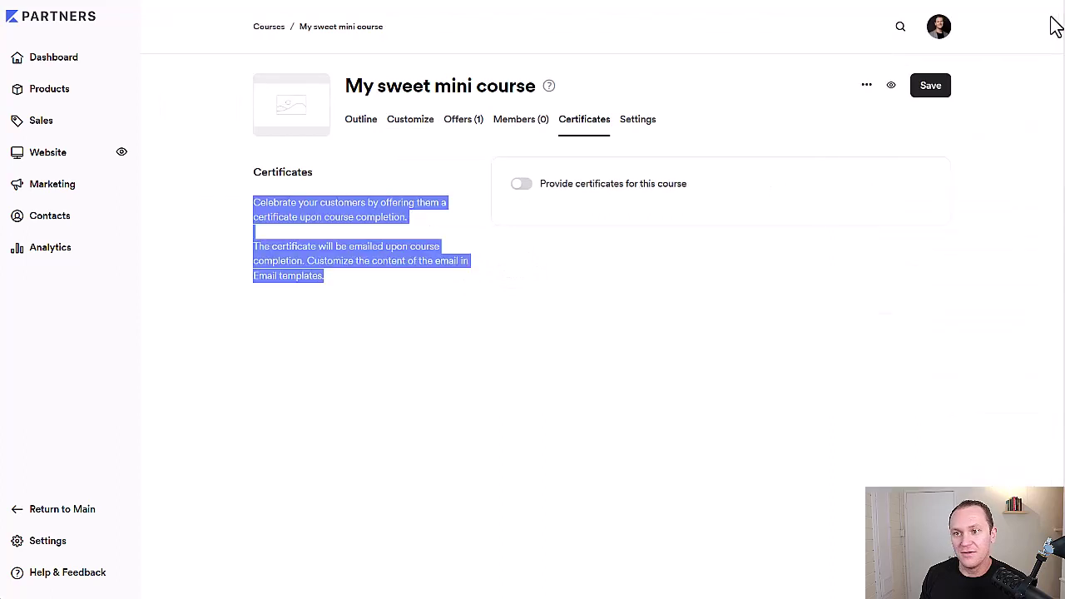
pyautogui.click(535, 321)
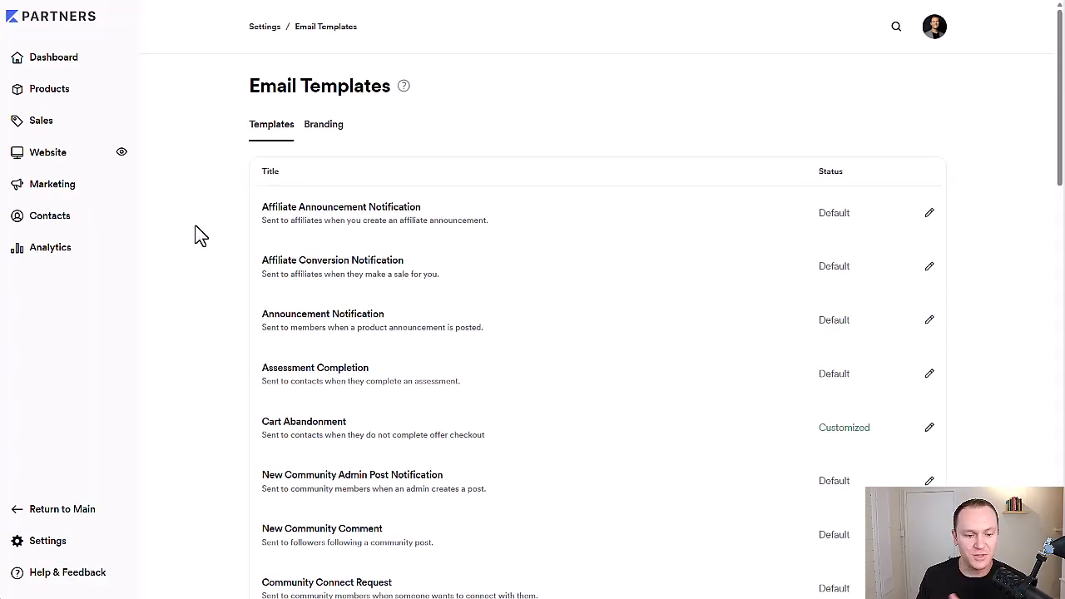
pyautogui.scroll(-2, 201, 236)
pyautogui.scroll(-3, 200, 236)
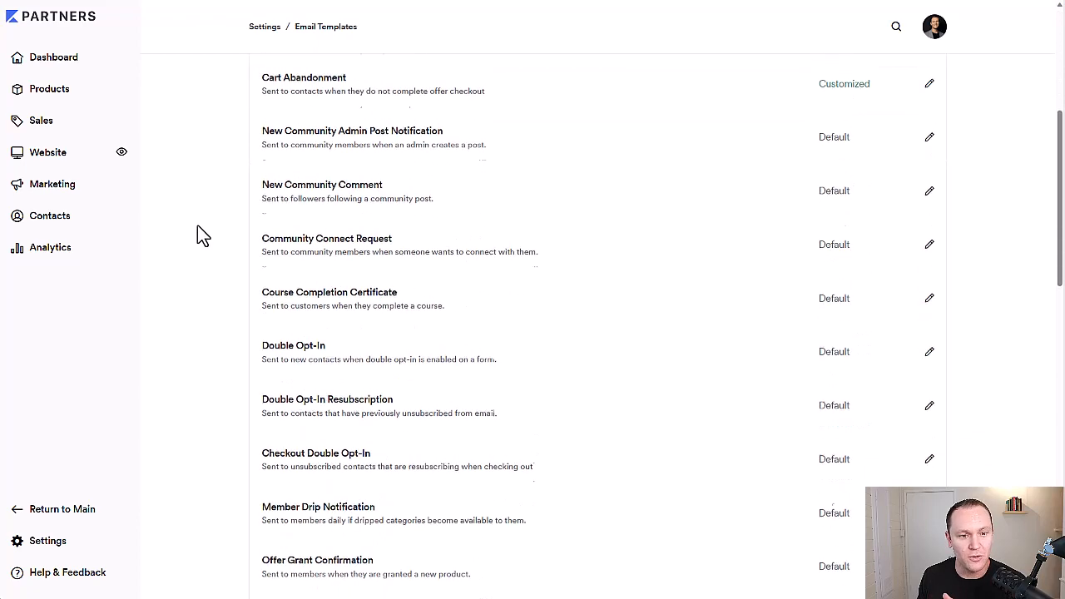
pyautogui.scroll(-1, 200, 236)
pyautogui.scroll(-1, 197, 225)
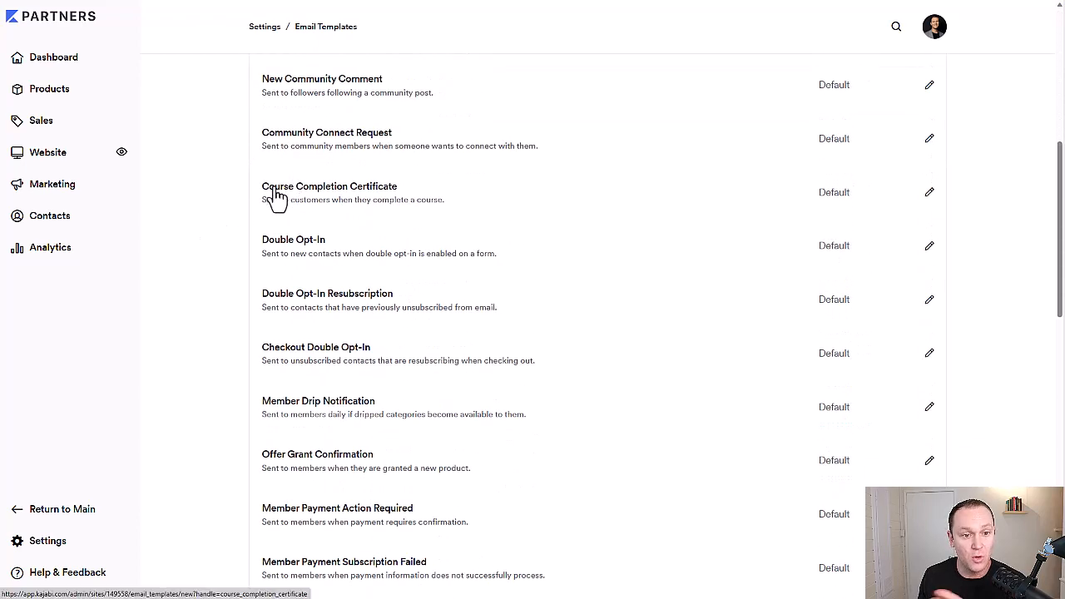
# Open the Course Completion Certificate email template for editing from Email Templates
pyautogui.doubleClick(824, 193)
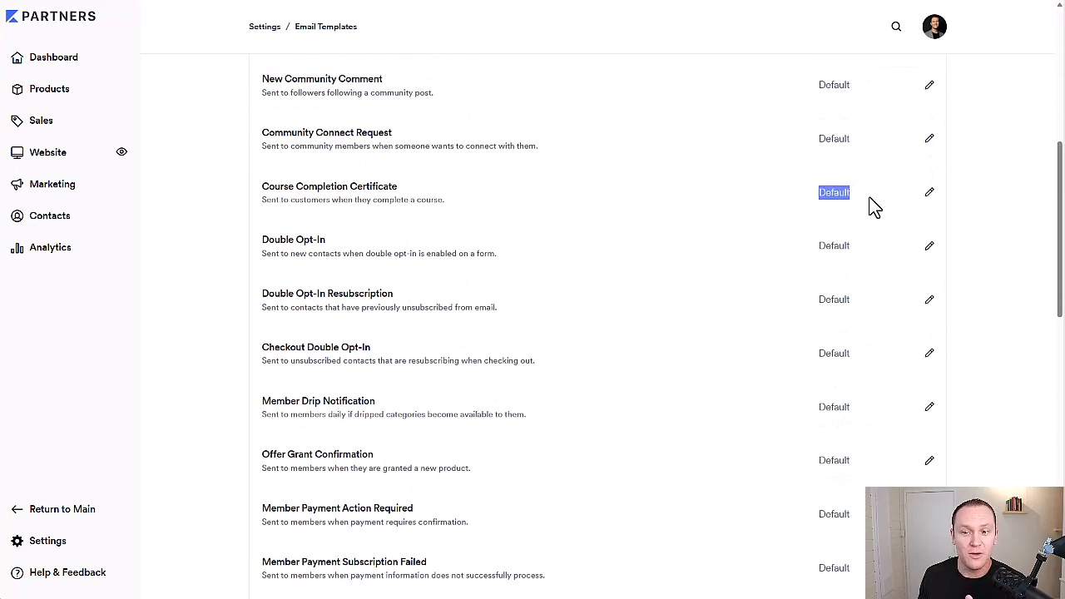
pyautogui.click(882, 204)
pyautogui.click(929, 193)
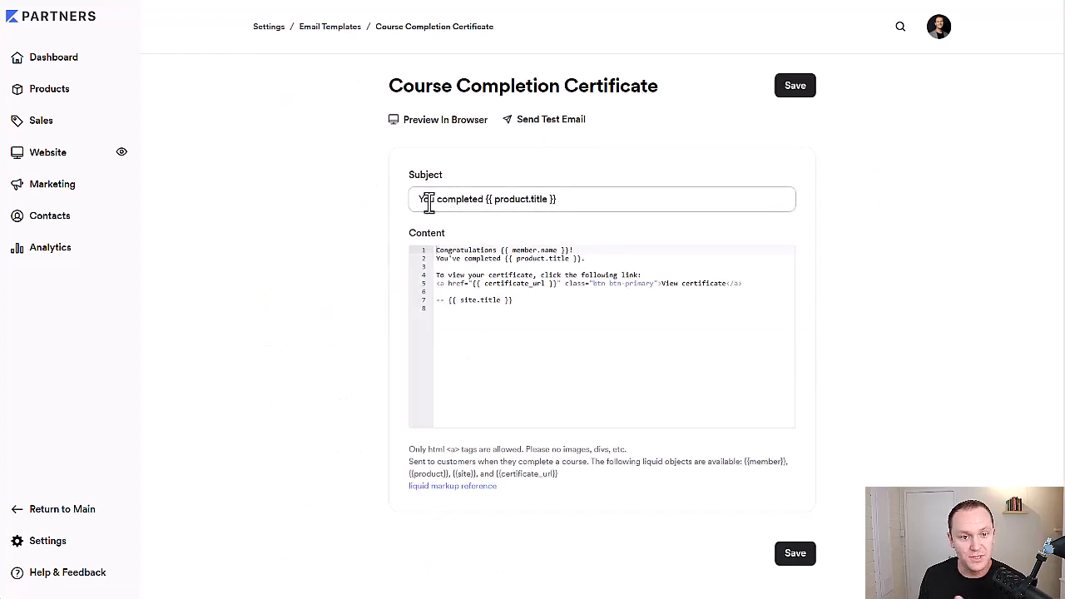
# Review the email subject's {{ product.title }} placeholder and the liquid objects note
pyautogui.click(426, 199)
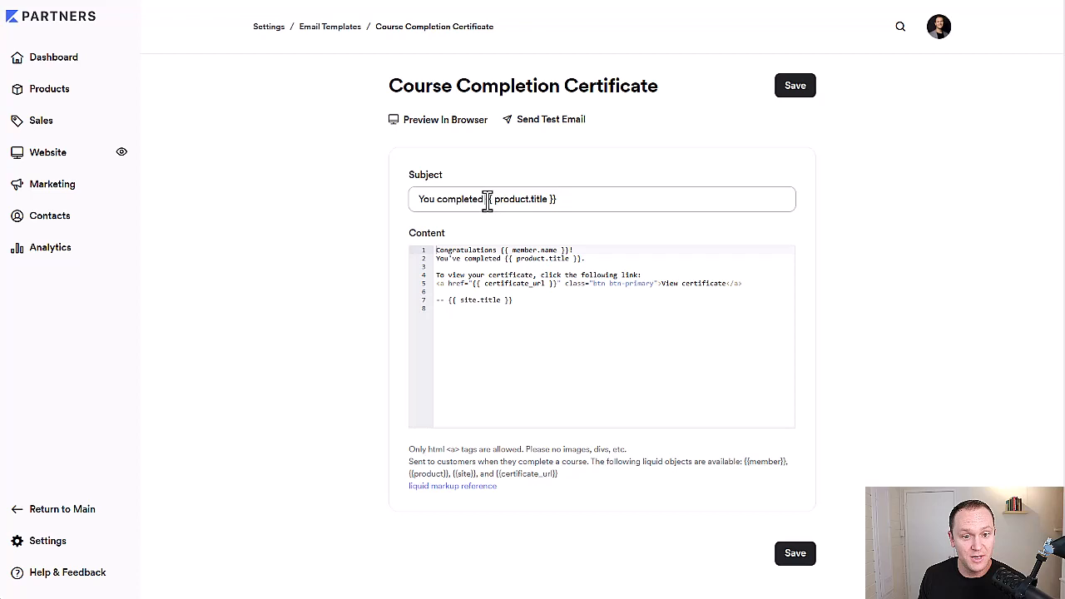
pyautogui.moveTo(487, 200)
pyautogui.mouseDown()
pyautogui.moveTo(557, 200)
pyautogui.moveTo(488, 200)
pyautogui.mouseUp()
pyautogui.click(559, 199)
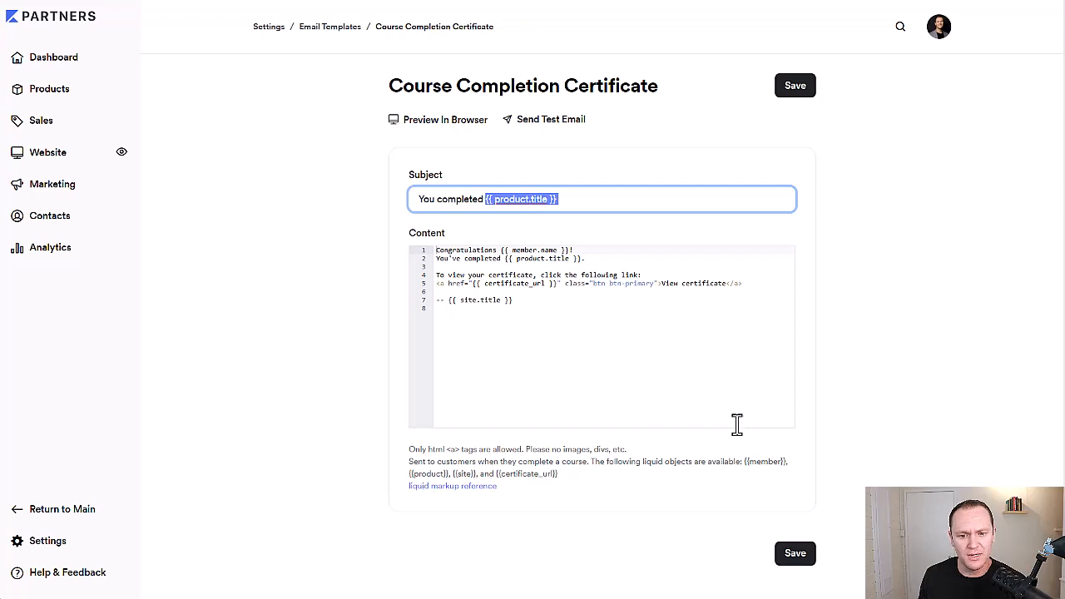
pyautogui.moveTo(643, 462); pyautogui.dragTo(693, 464)
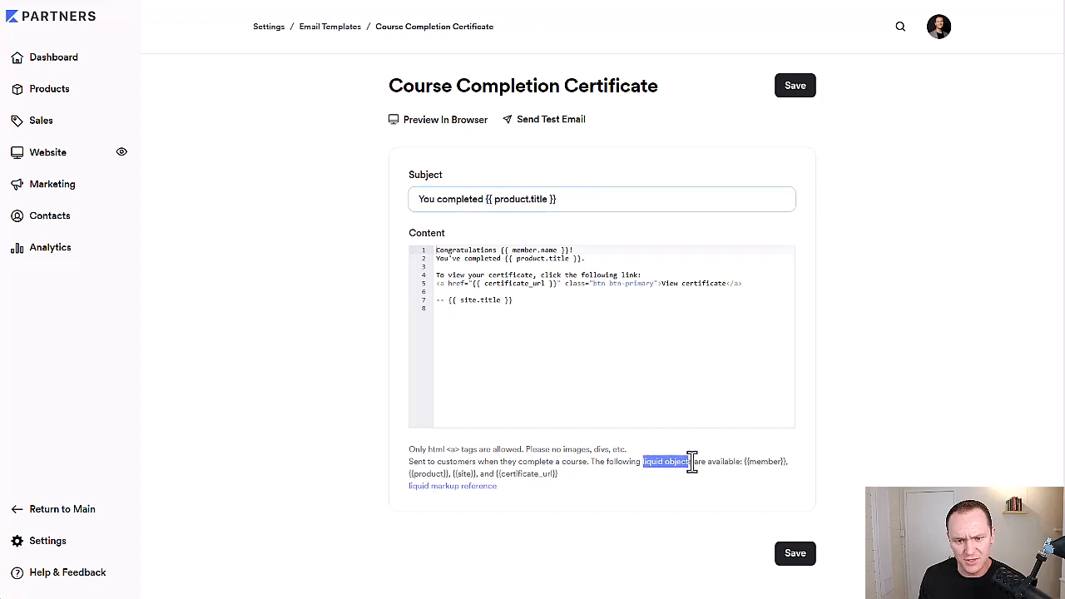
pyautogui.click(547, 200)
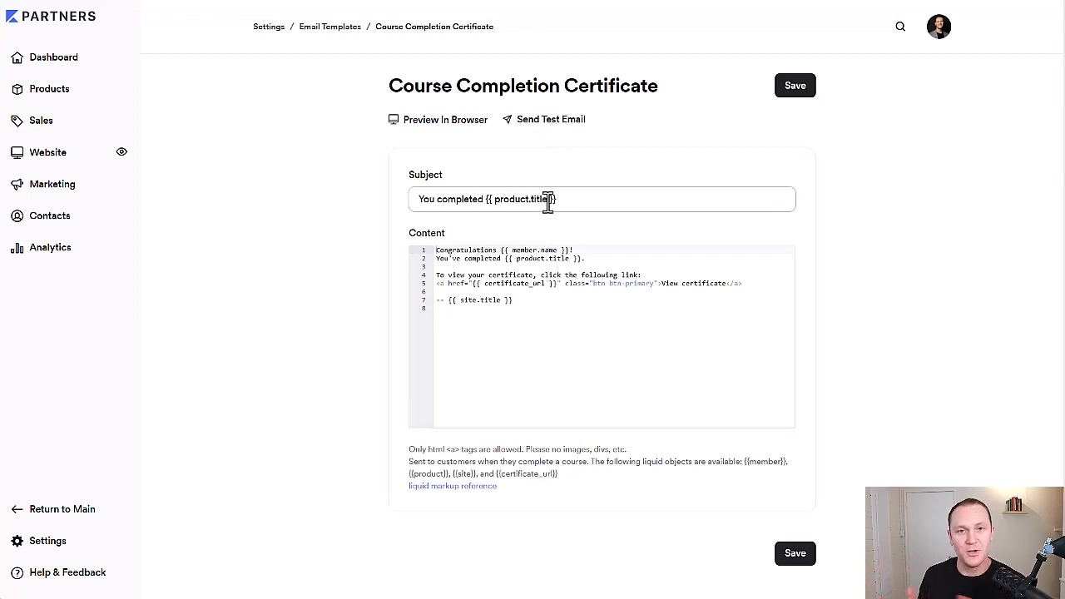
pyautogui.click(465, 256)
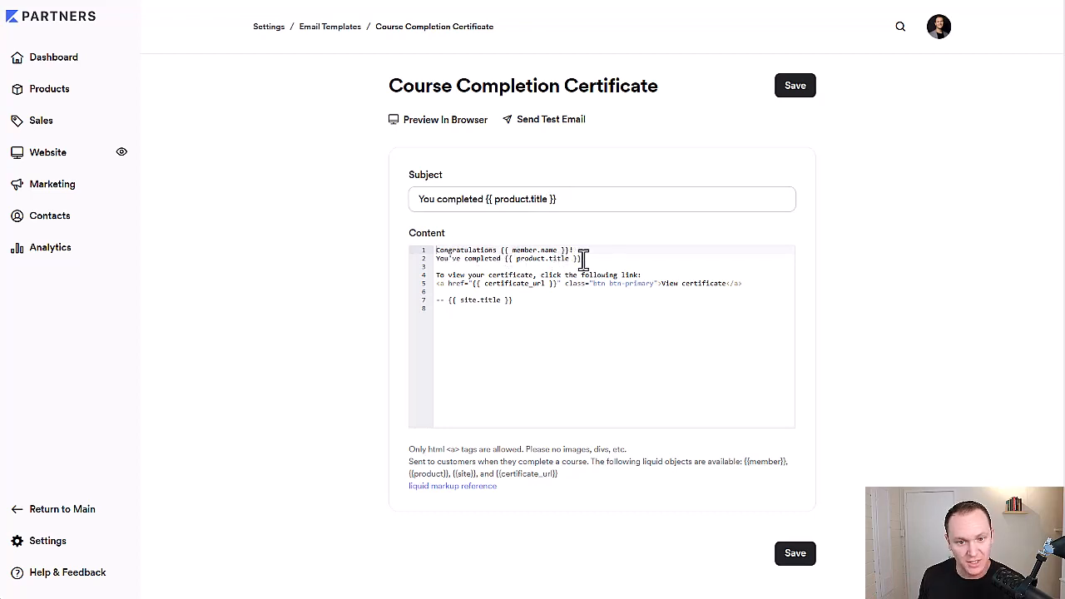
# Replace the greeting 'Congratulations' with 'Awesome job' before the {{ member.name }} placeholder
pyautogui.moveTo(580, 259); pyautogui.dragTo(503, 257)
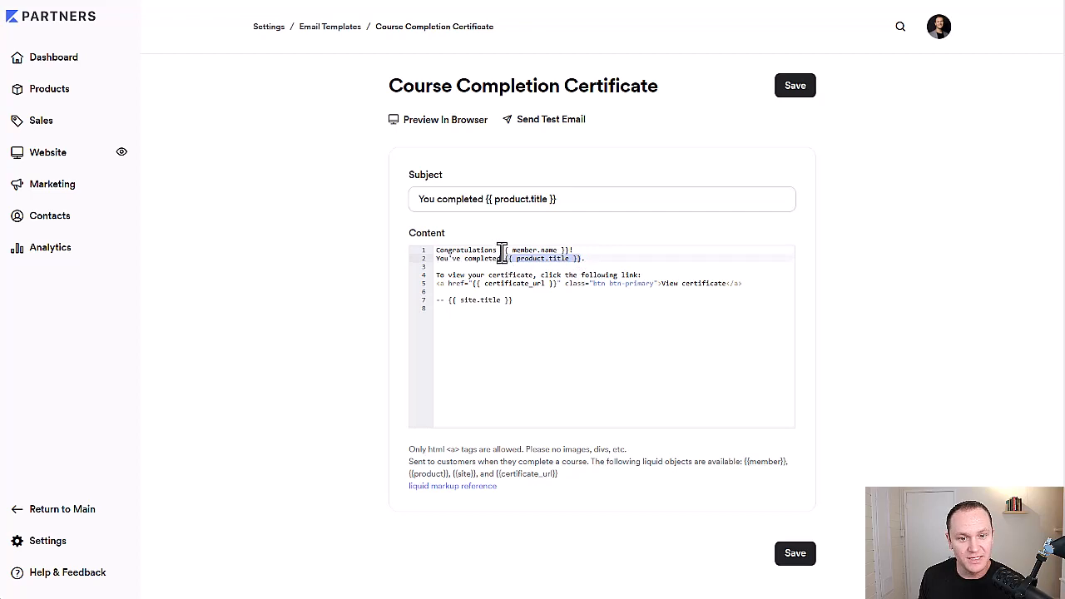
pyautogui.moveTo(567, 250); pyautogui.dragTo(506, 251)
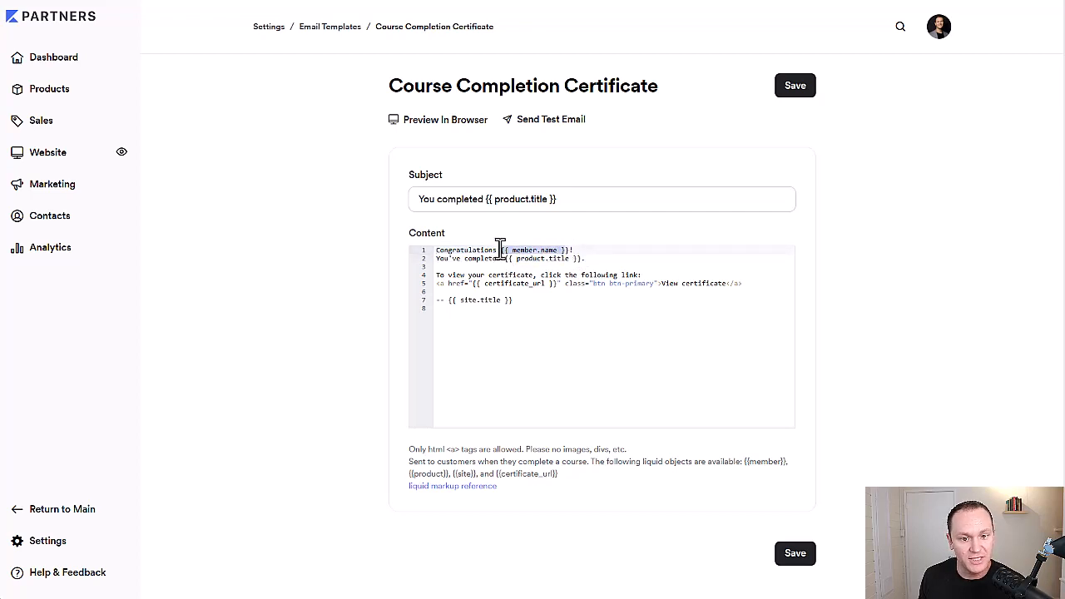
pyautogui.moveTo(497, 250); pyautogui.dragTo(436, 250)
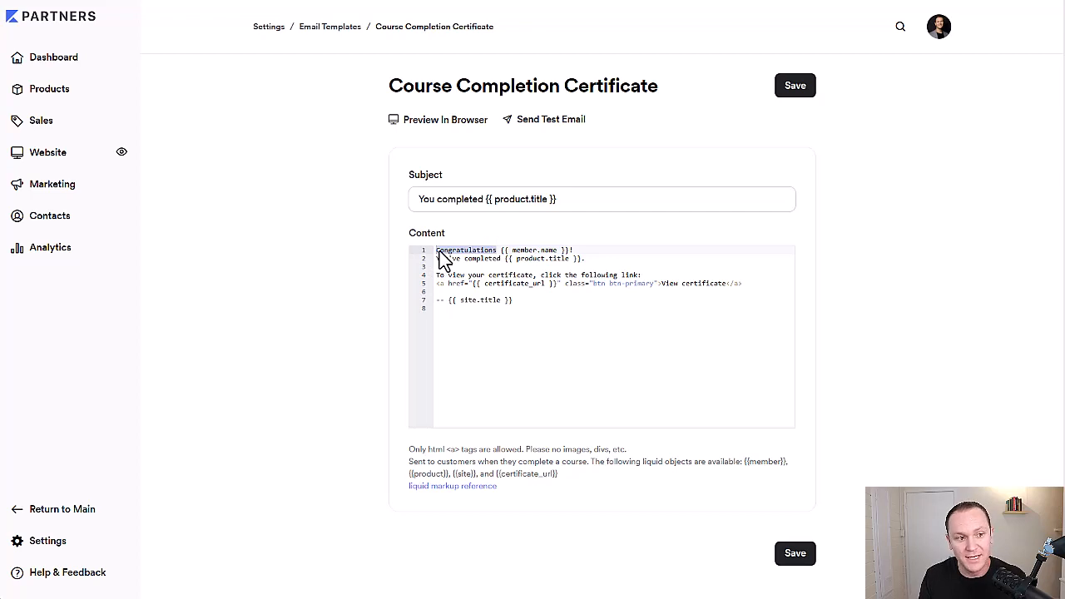
pyautogui.write('Awesome j')
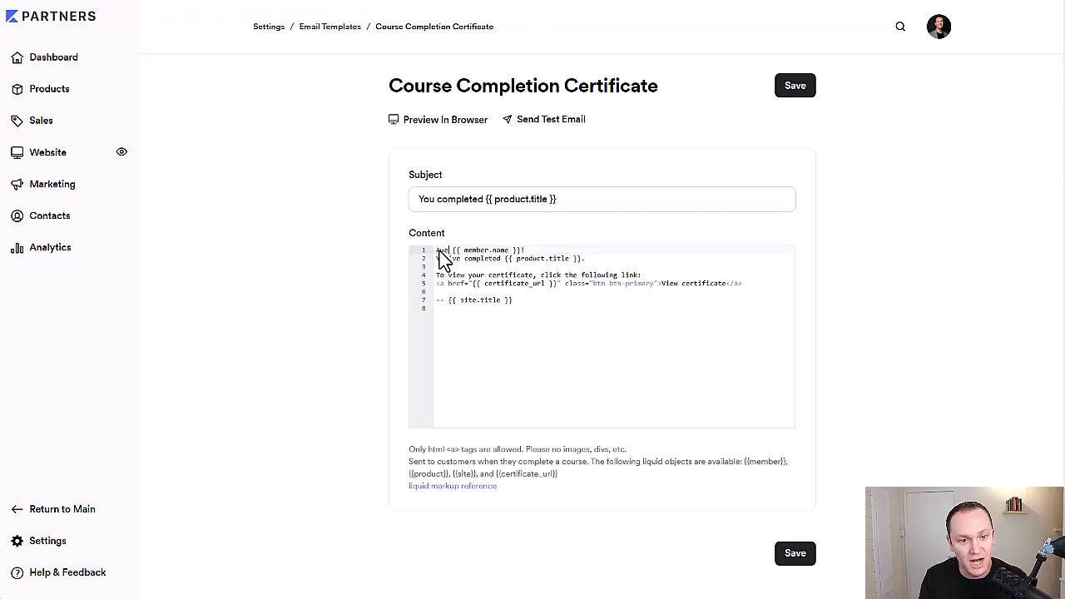
pyautogui.write('ob')
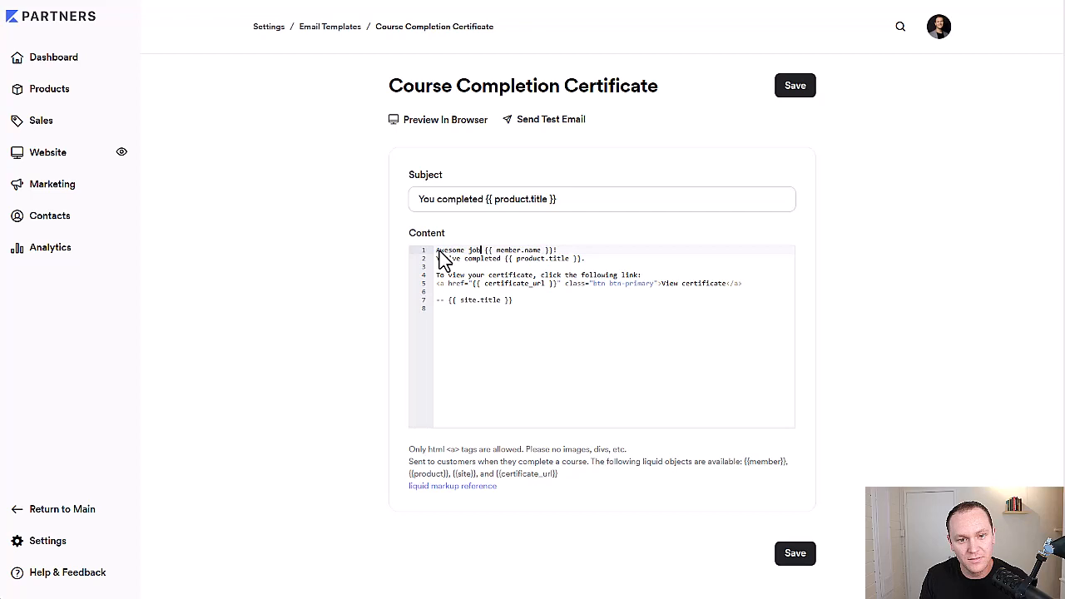
pyautogui.moveTo(485, 250); pyautogui.dragTo(556, 249)
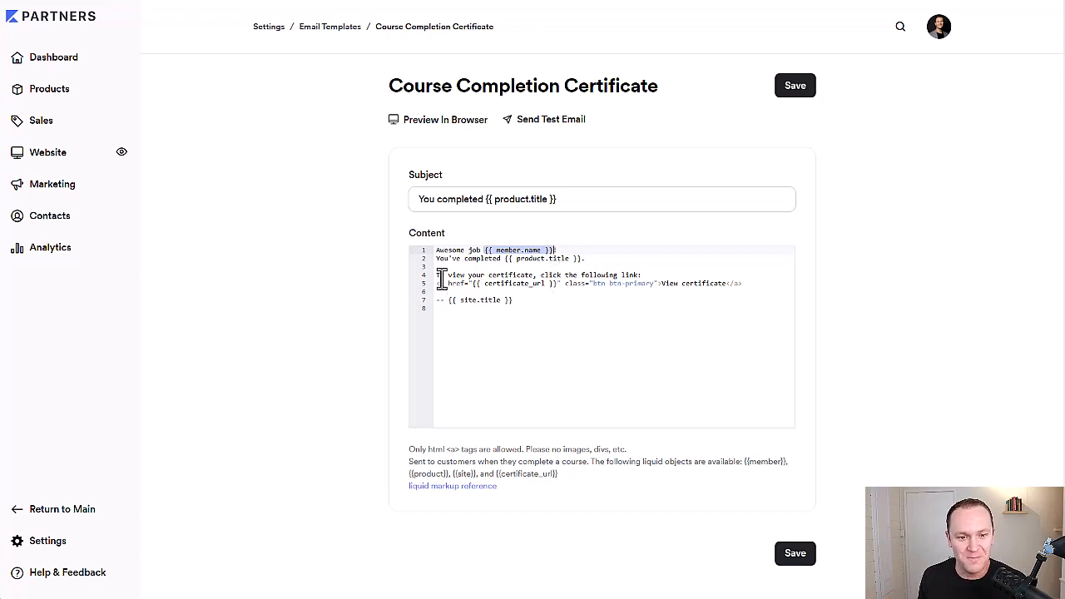
# Review the certificate viewing lines and save the edited Course Completion Certificate template
pyautogui.moveTo(436, 276); pyautogui.dragTo(534, 276)
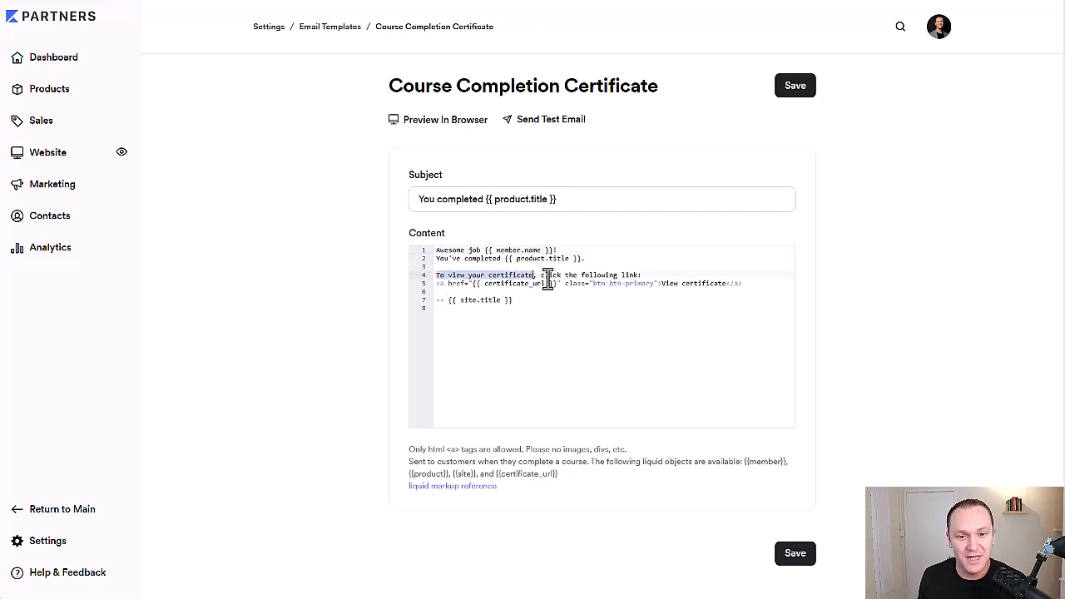
pyautogui.moveTo(765, 283)
pyautogui.mouseDown()
pyautogui.moveTo(430, 292)
pyautogui.moveTo(436, 284)
pyautogui.mouseUp()
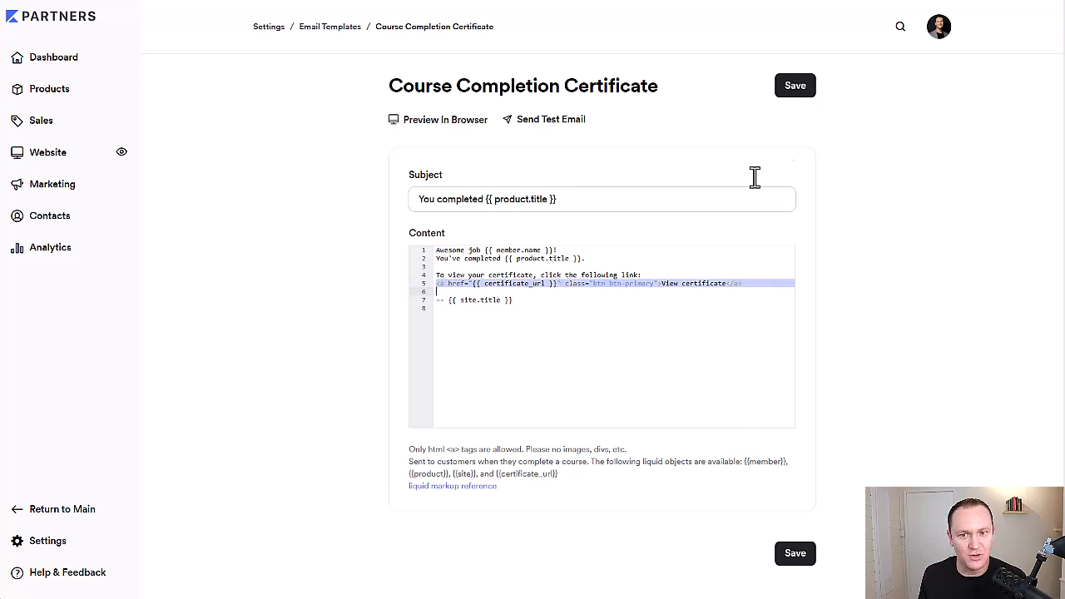
pyautogui.click(795, 85)
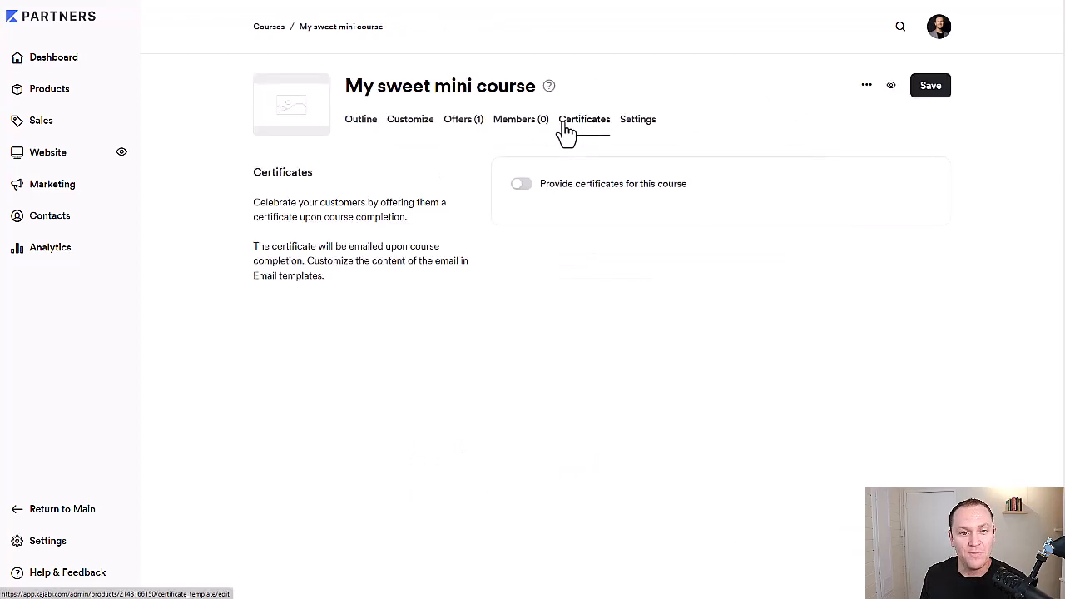
# Turn 'Provide certificates for this course' on, off, and back on to reveal certificate fields
pyautogui.click(521, 184)
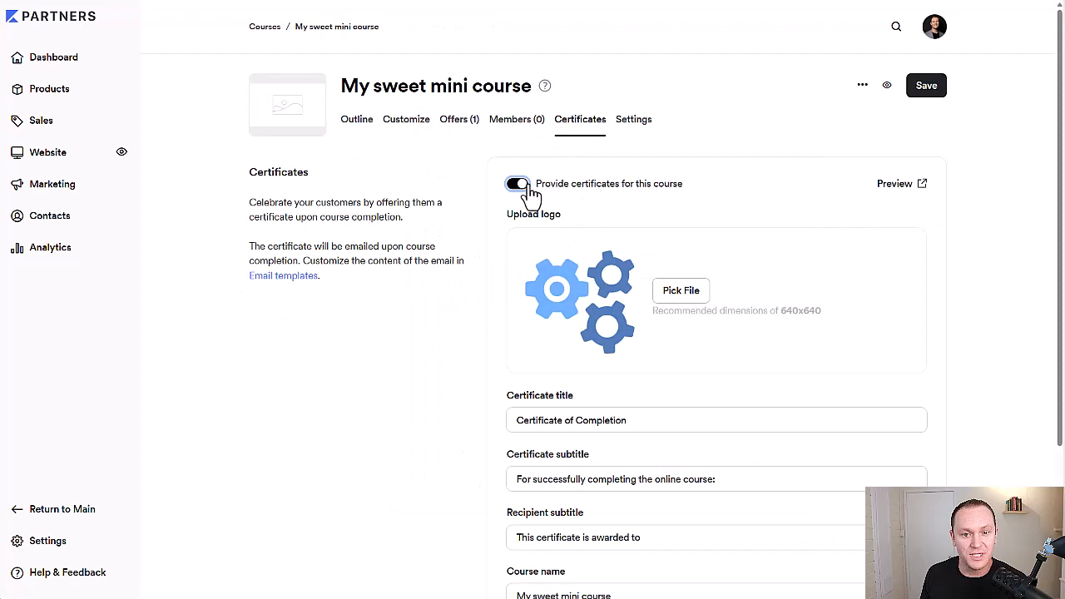
pyautogui.click(652, 189)
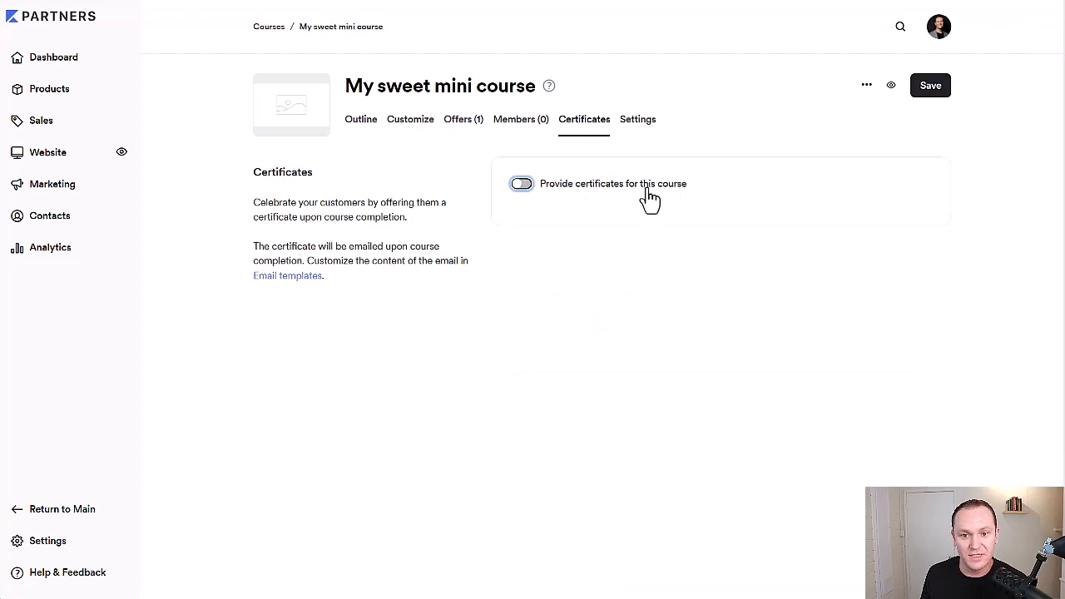
pyautogui.click(524, 184)
pyautogui.scroll(-2, 462, 196)
pyautogui.scroll(2, 462, 197)
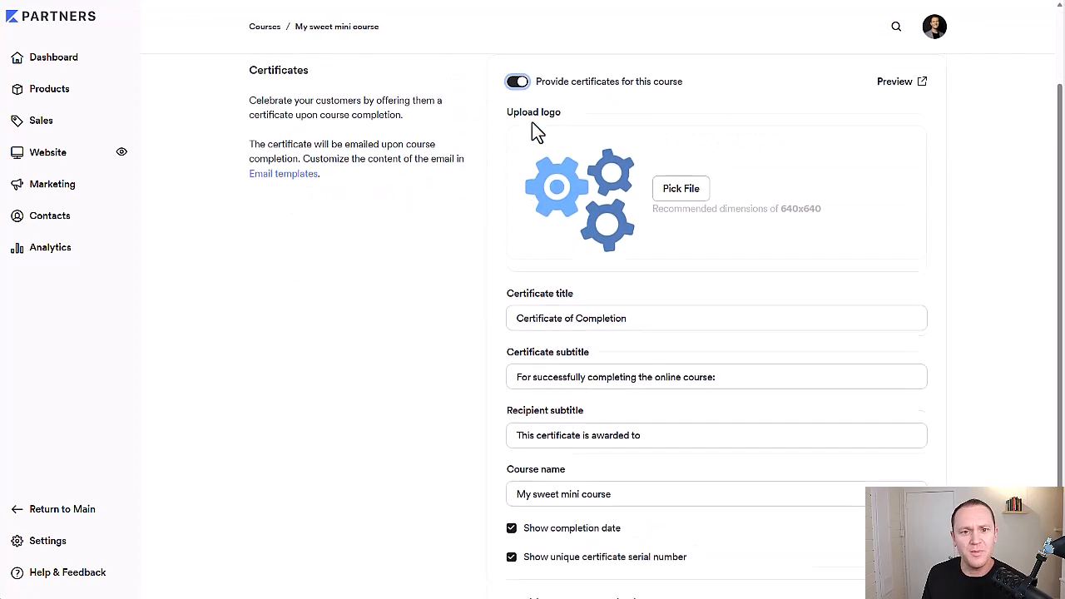
pyautogui.click(680, 200)
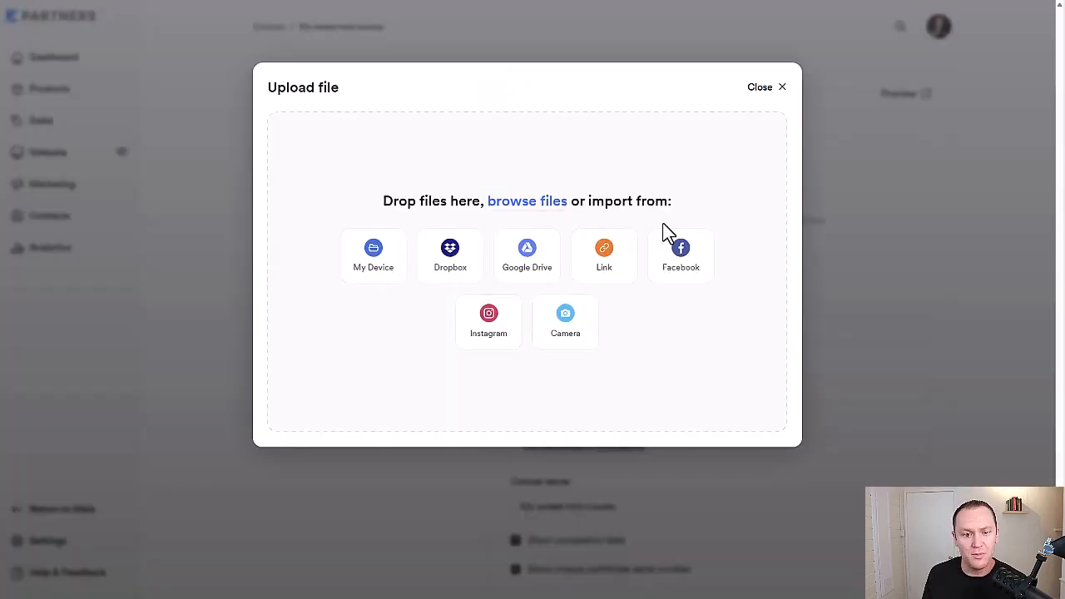
pyautogui.click(764, 90)
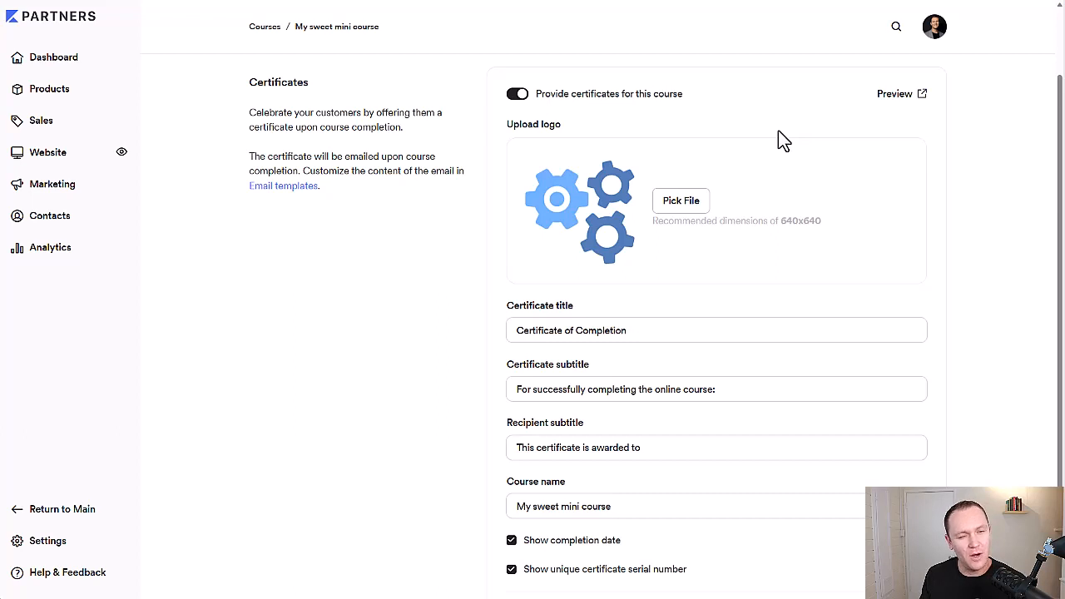
pyautogui.moveTo(779, 220); pyautogui.dragTo(806, 221)
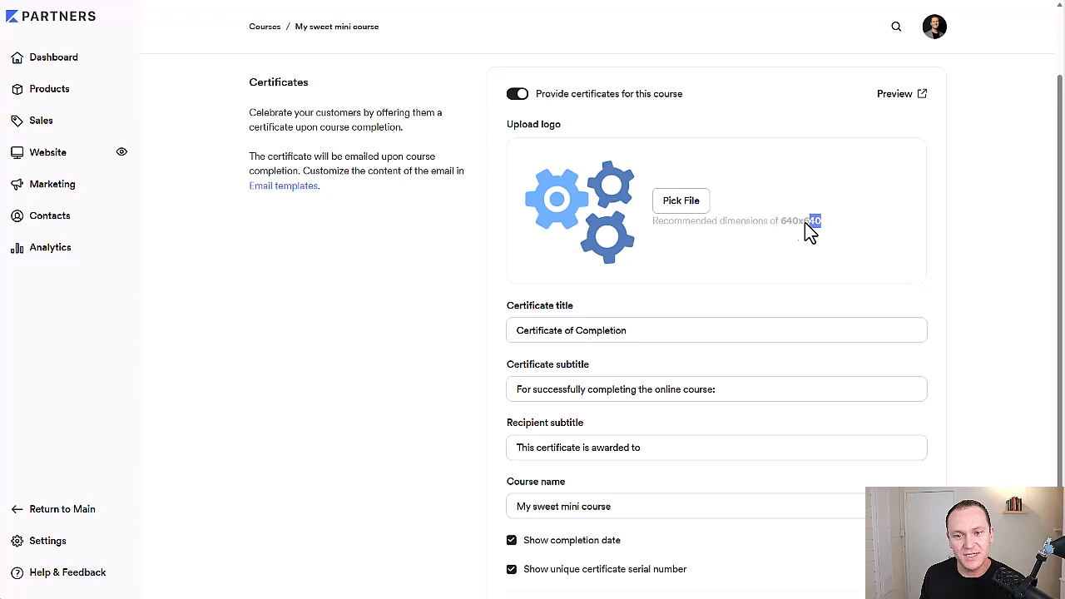
pyautogui.click(757, 279)
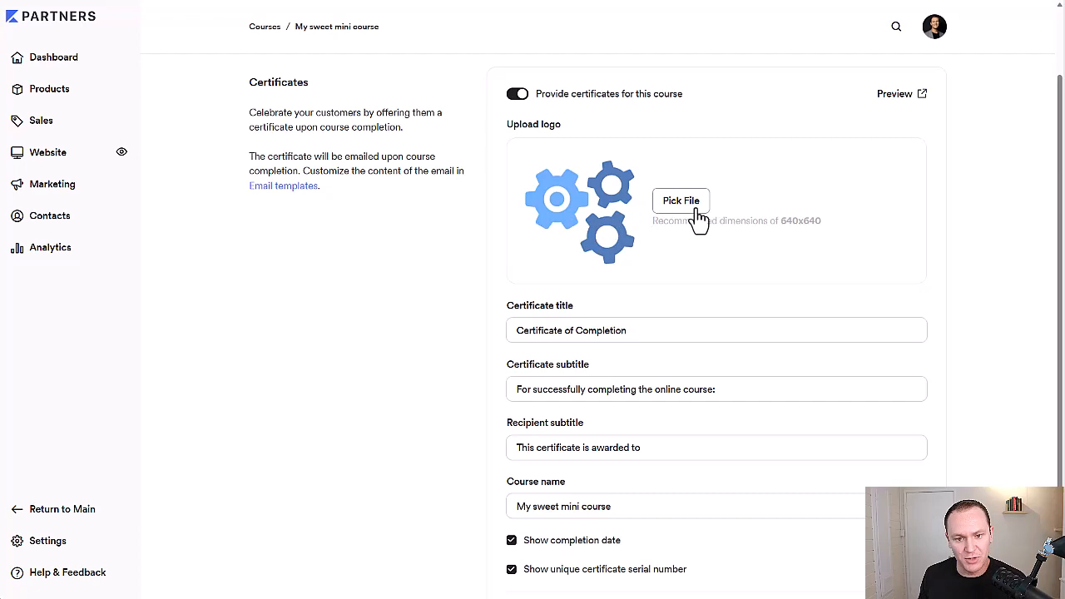
pyautogui.scroll(-1, 791, 156)
pyautogui.scroll(1, 797, 166)
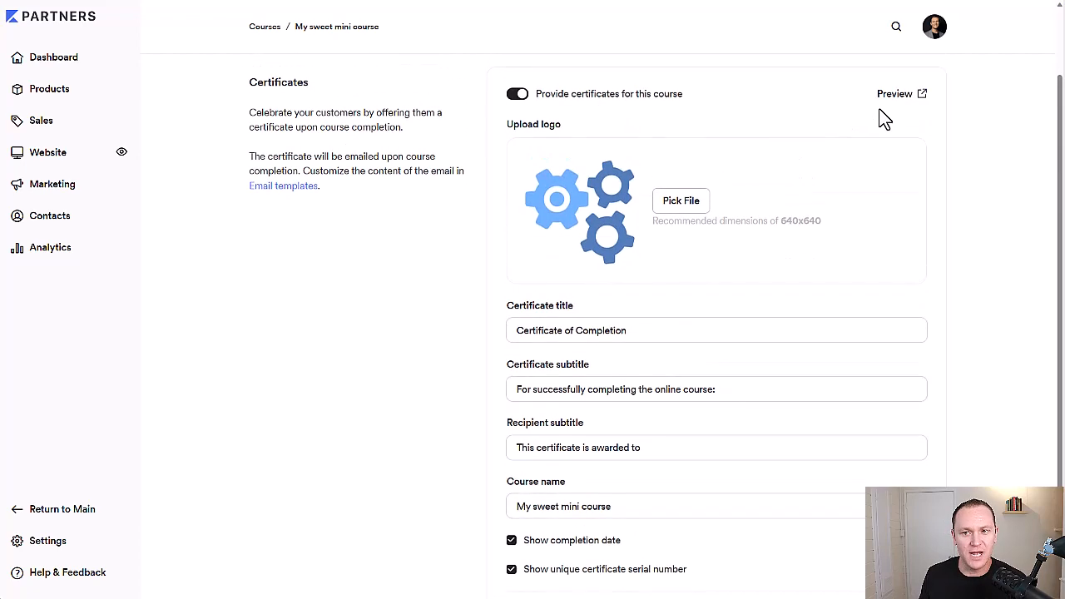
pyautogui.rightClick(843, 149)
pyautogui.click(968, 130)
pyautogui.scroll(-1, 1007, 131)
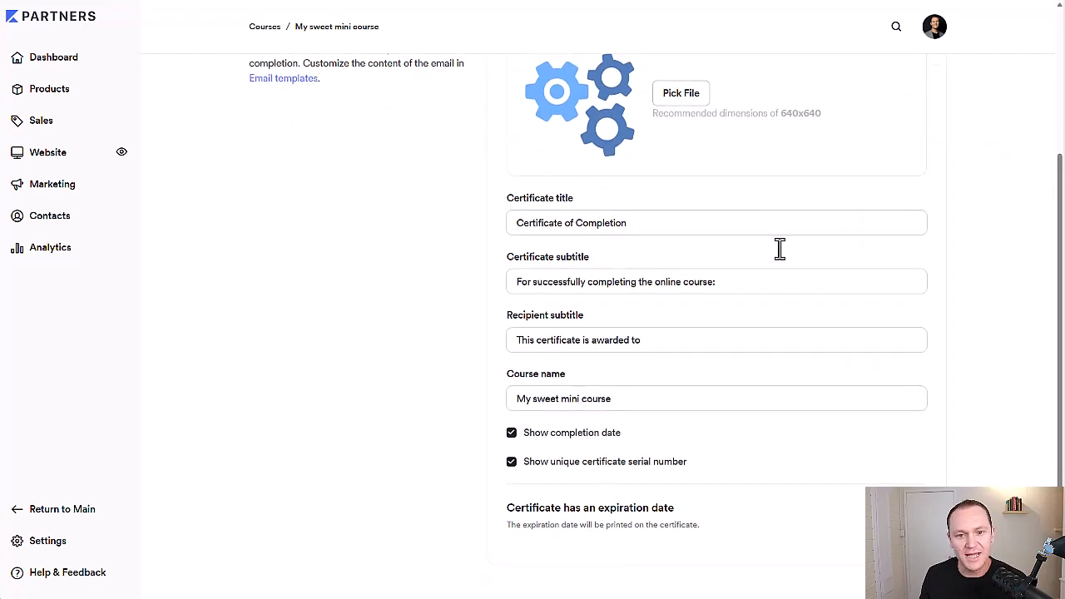
pyautogui.moveTo(507, 199); pyautogui.dragTo(574, 199)
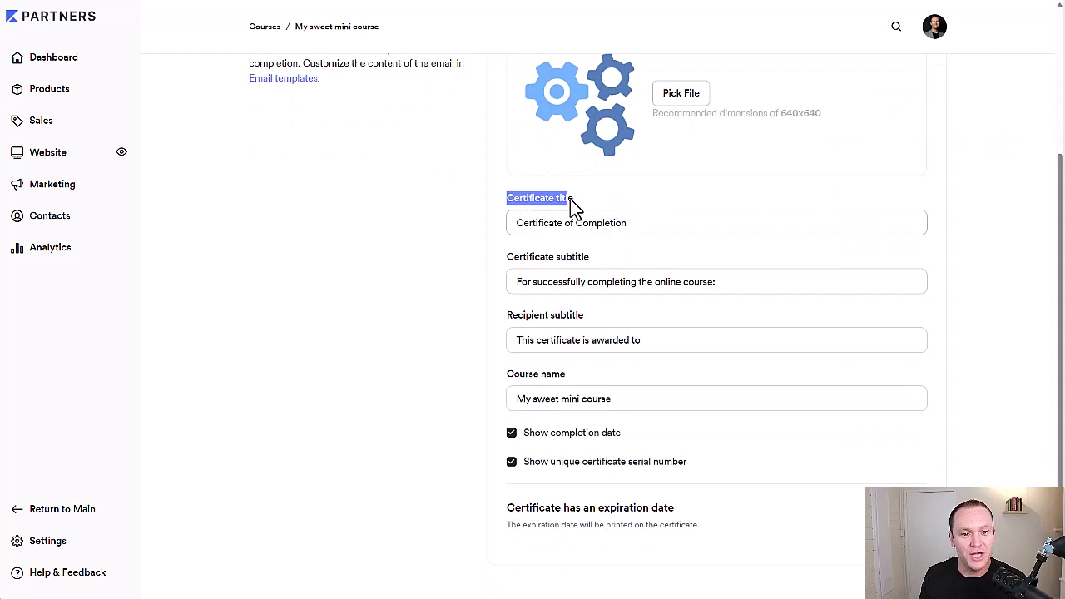
pyautogui.click(662, 231)
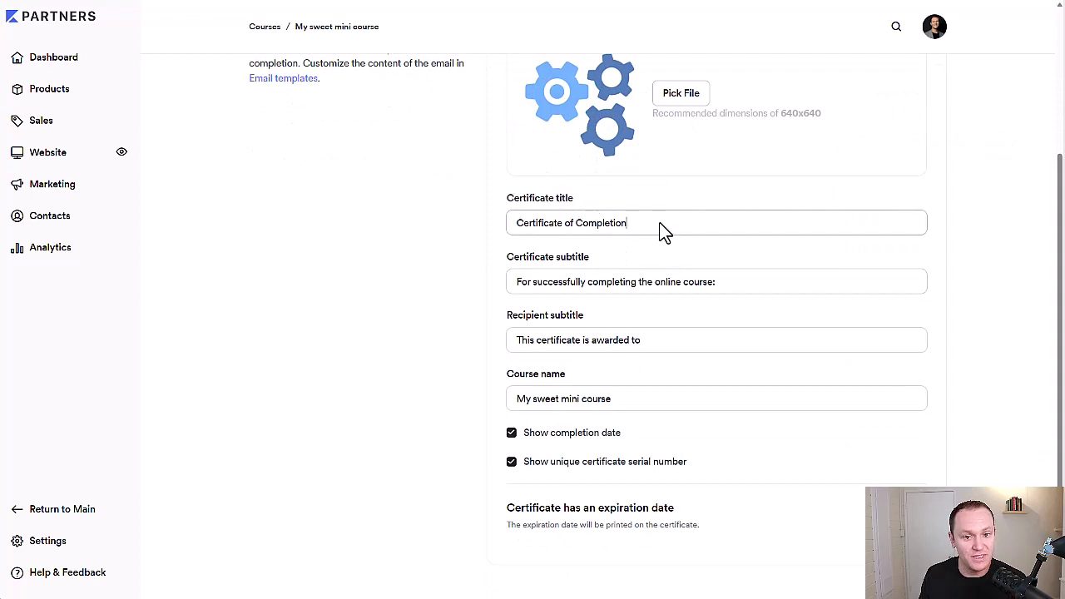
pyautogui.click(597, 220)
pyautogui.moveTo(574, 200); pyautogui.dragTo(507, 200)
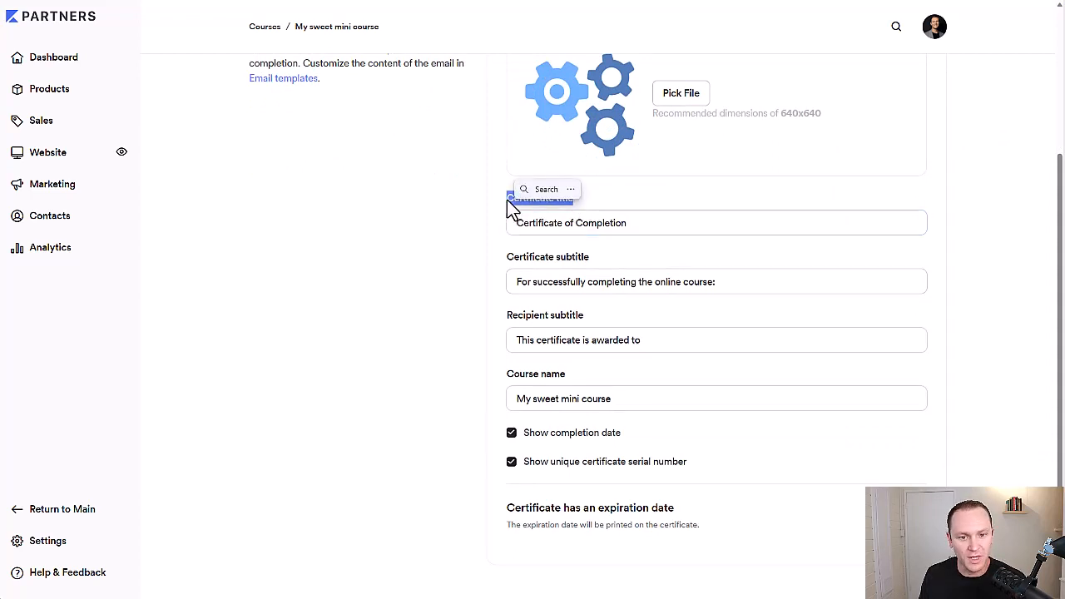
pyautogui.click(513, 208)
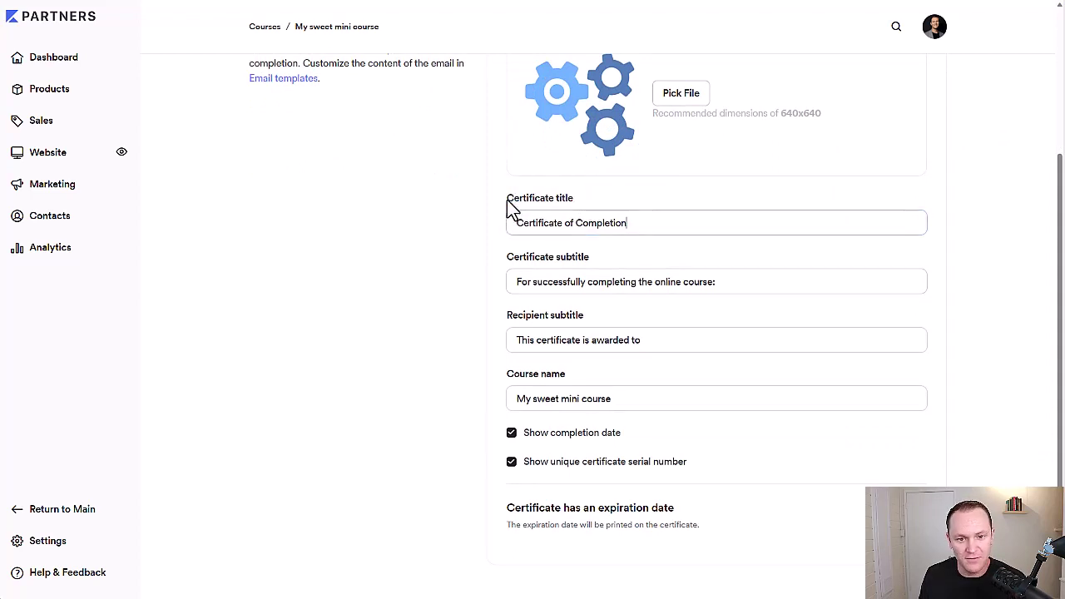
pyautogui.click(574, 222)
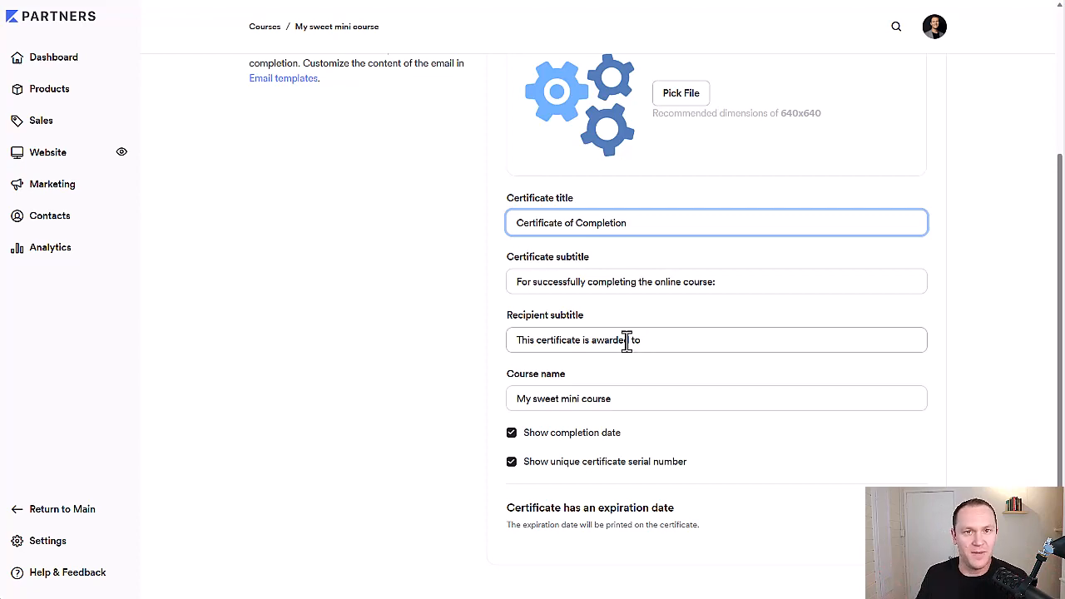
pyautogui.scroll(5, 626, 339)
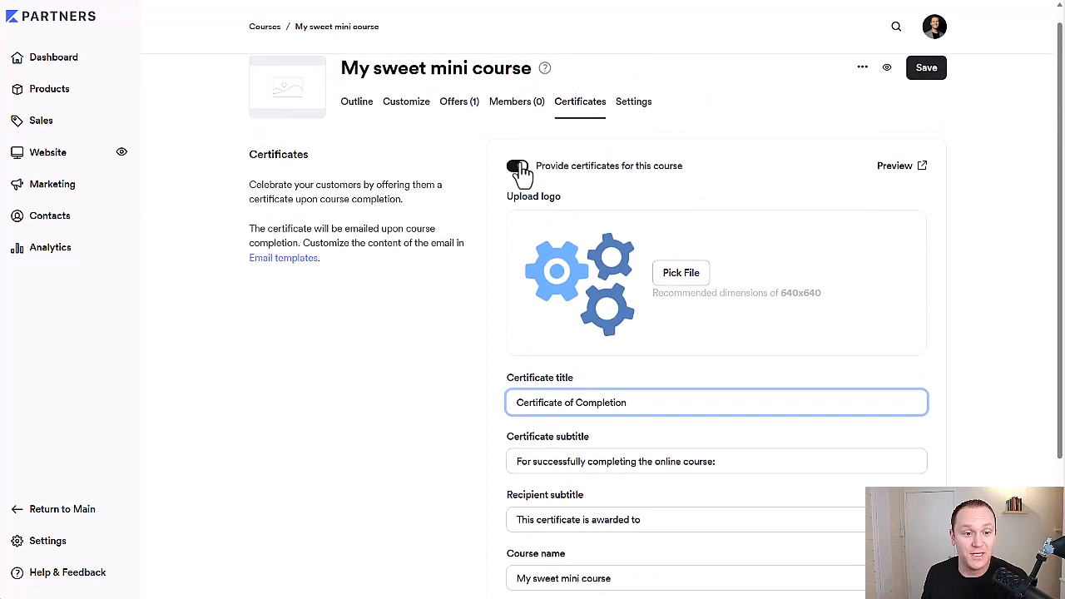
pyautogui.scroll(-5, 399, 270)
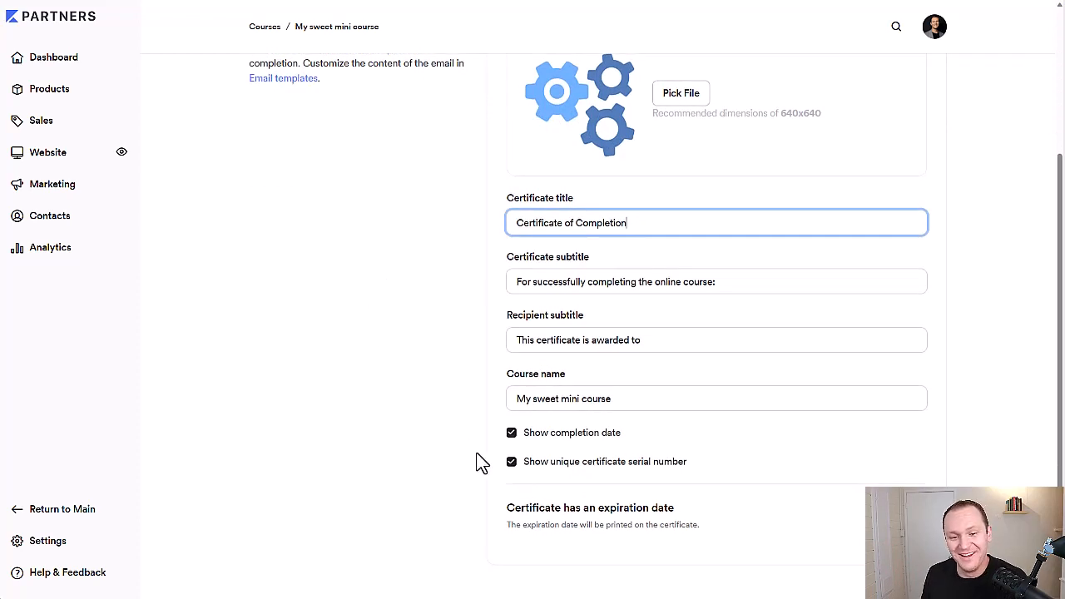
pyautogui.moveTo(620, 399)
pyautogui.mouseDown()
pyautogui.moveTo(511, 408)
pyautogui.moveTo(632, 406)
pyautogui.mouseUp()
pyautogui.click(471, 407)
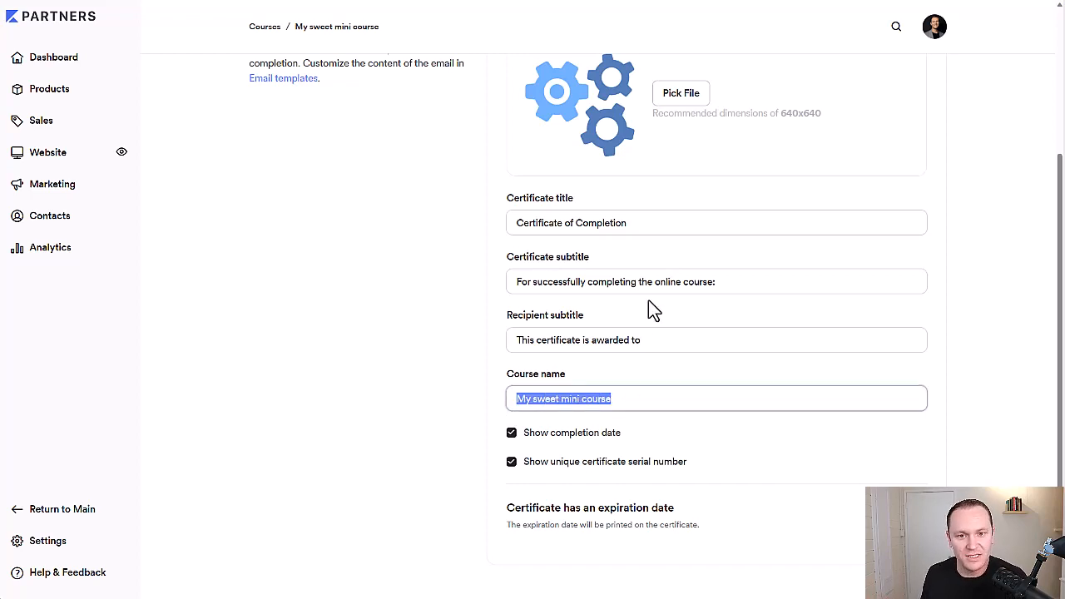
pyautogui.click(433, 366)
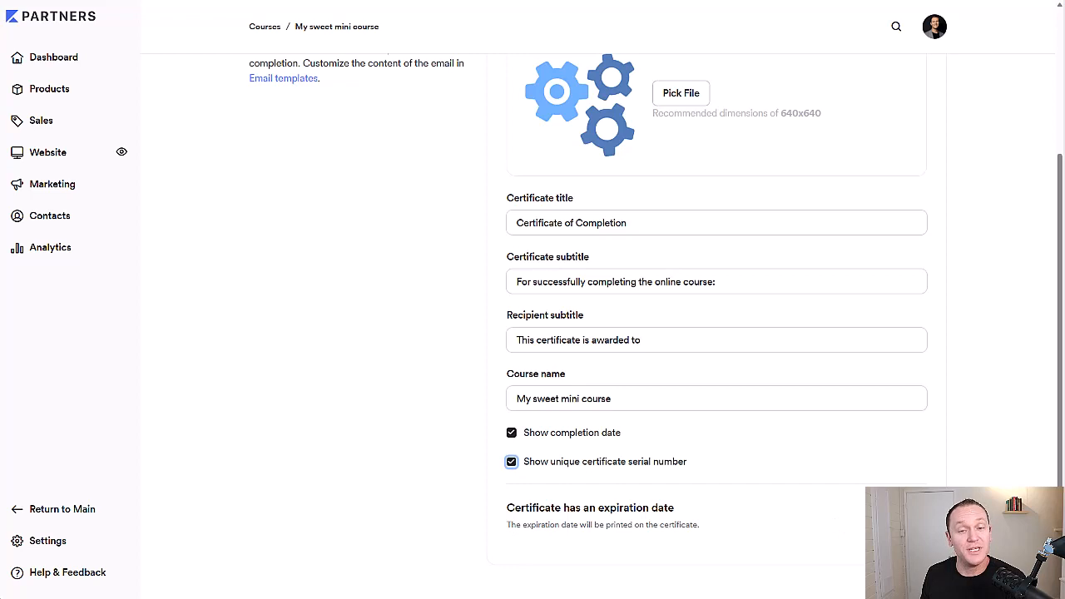
# Try a certificate expiration date, leave it off with no expiration, and save the certificate settings
pyautogui.click(915, 517)
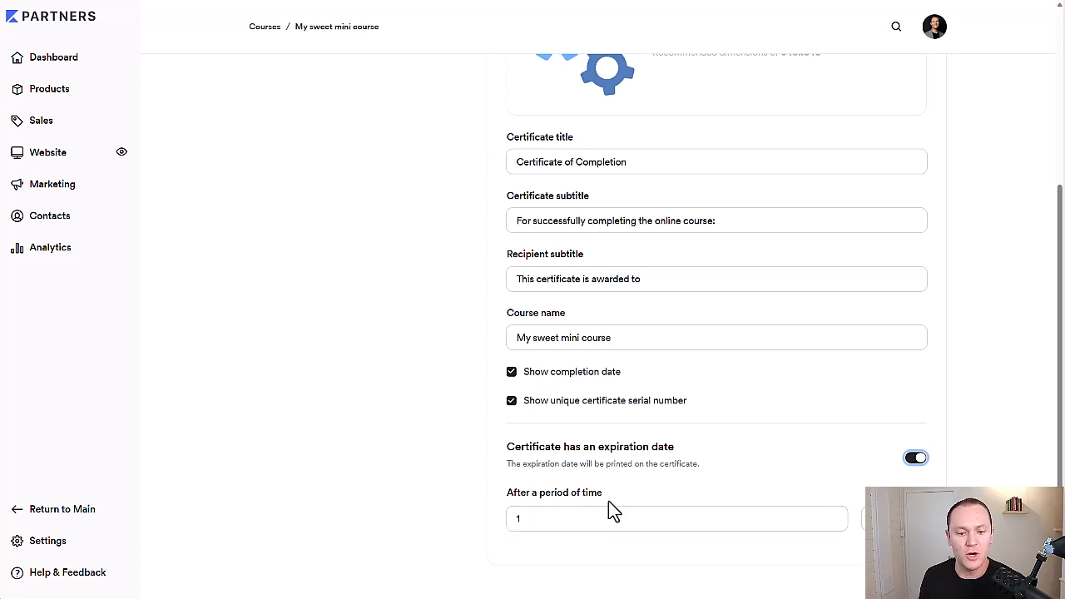
pyautogui.click(861, 519)
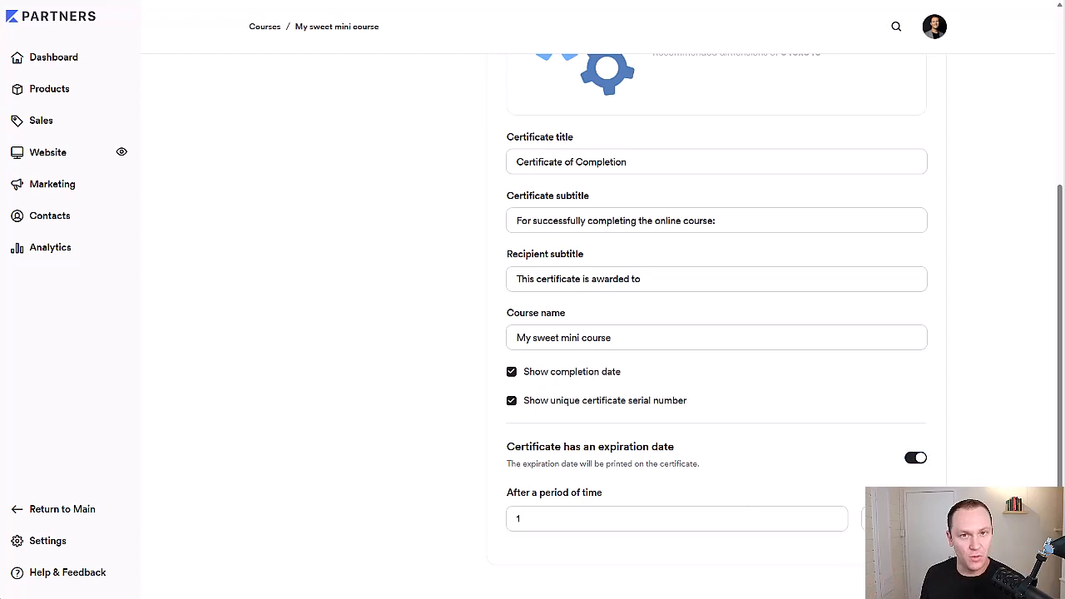
pyautogui.click(916, 458)
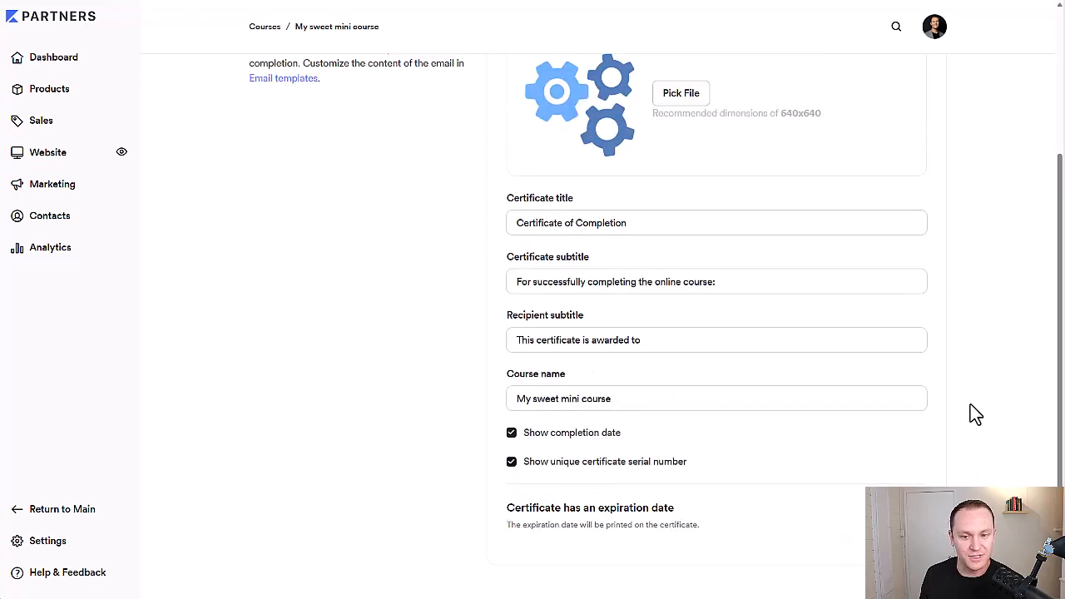
pyautogui.scroll(5, 975, 412)
pyautogui.scroll(-3, 975, 407)
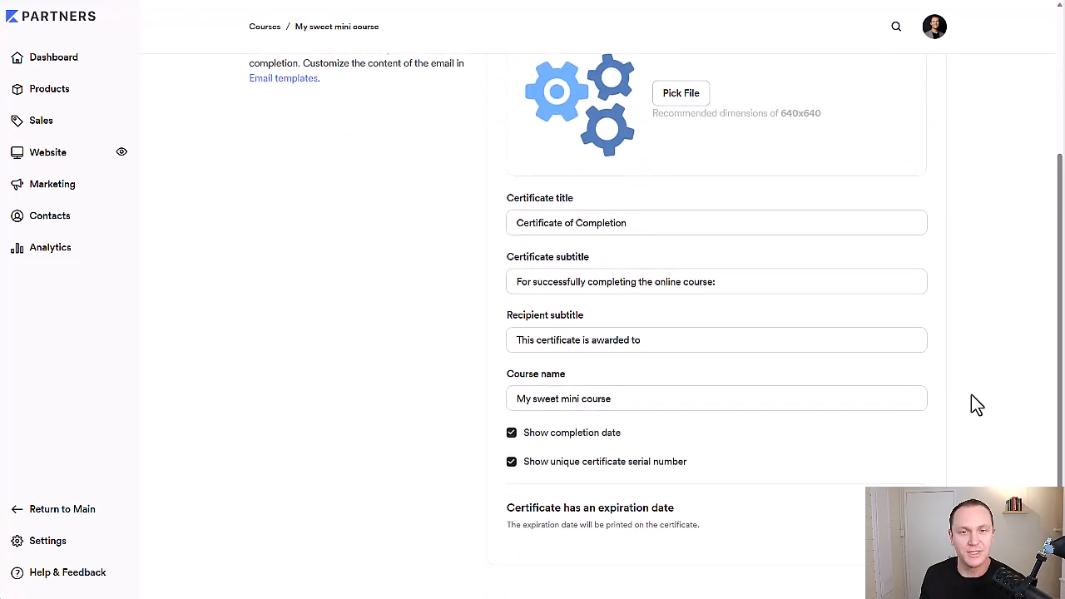
pyautogui.scroll(3, 976, 403)
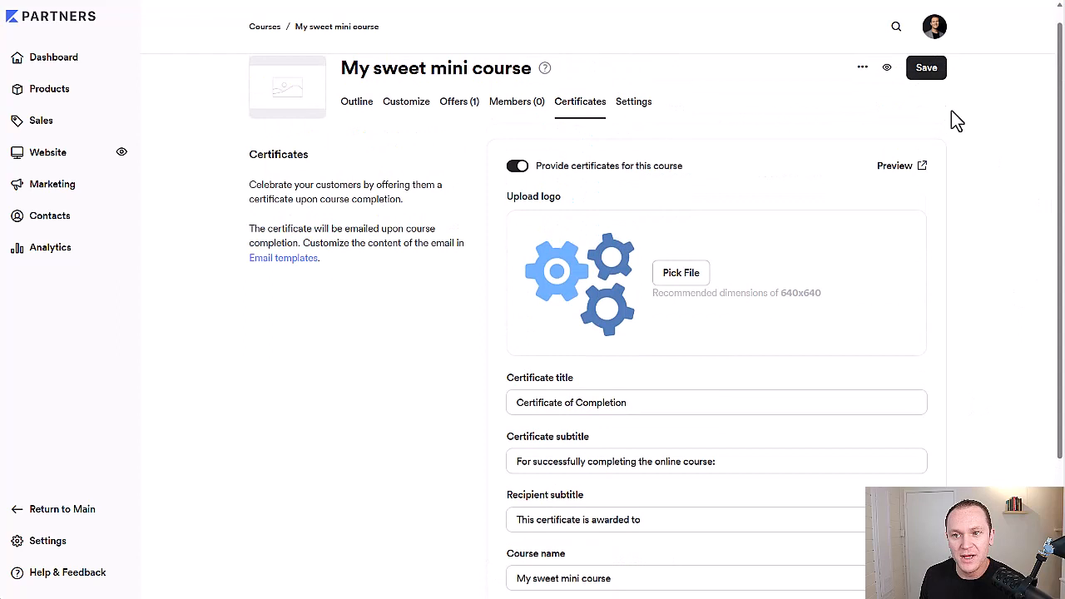
pyautogui.click(926, 68)
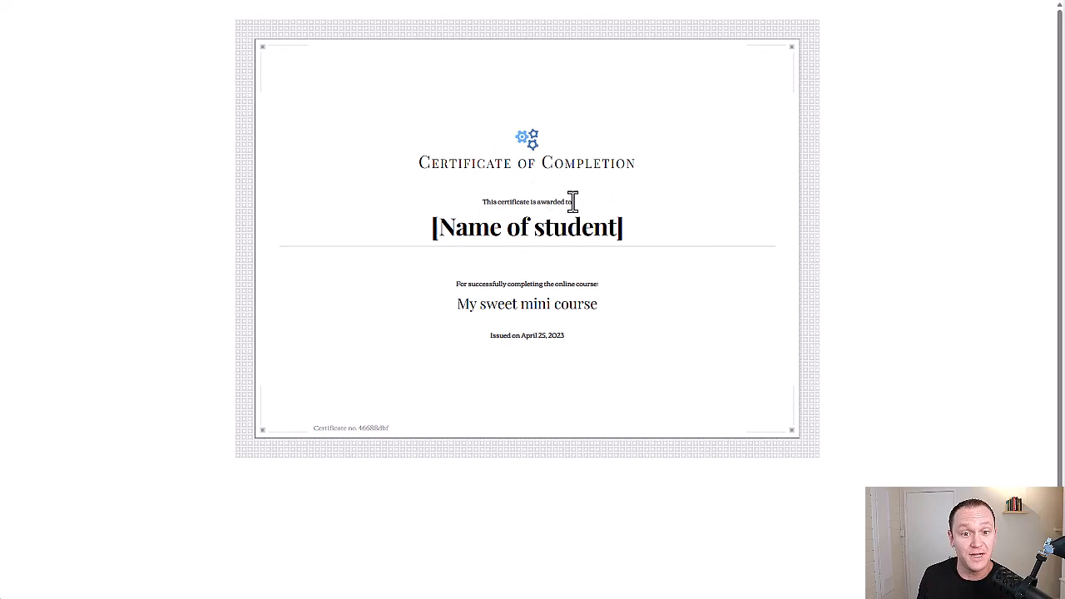
# Inspect the preview's course name, issue date line and certificate serial number
pyautogui.press('Escape')
pyautogui.scroll(-4, 449, 150)
pyautogui.scroll(-1, 582, 316)
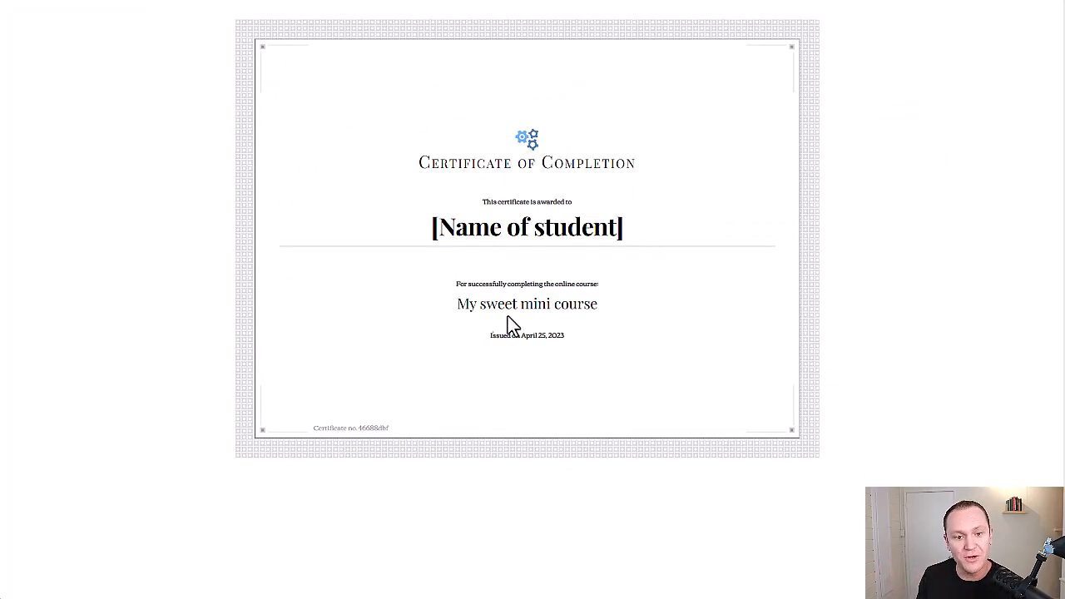
pyautogui.moveTo(454, 306); pyautogui.dragTo(612, 322)
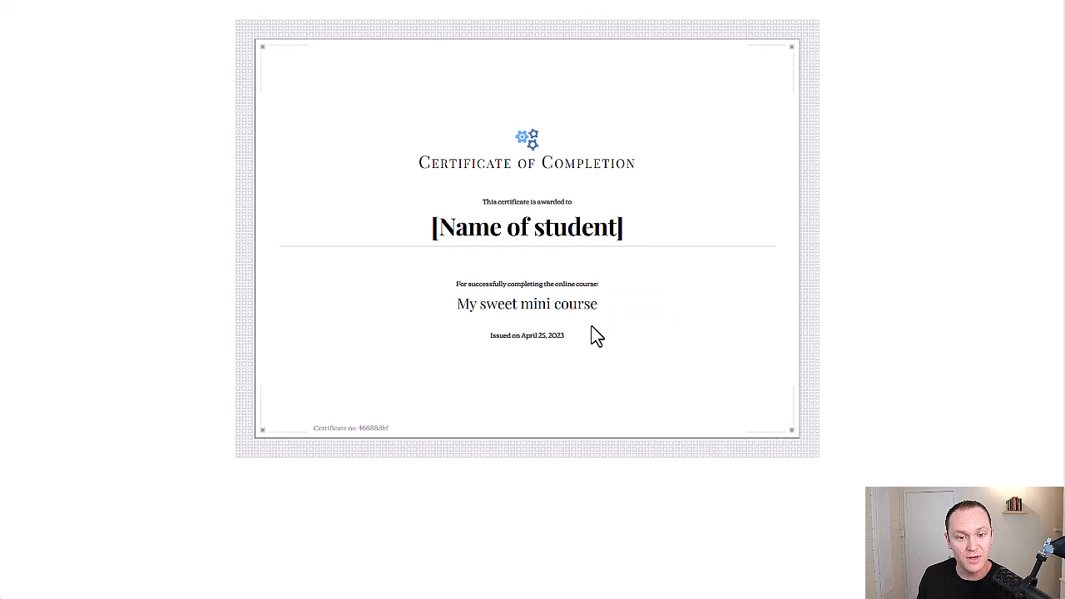
pyautogui.tripleClick(566, 336)
pyautogui.moveTo(390, 428); pyautogui.dragTo(284, 432)
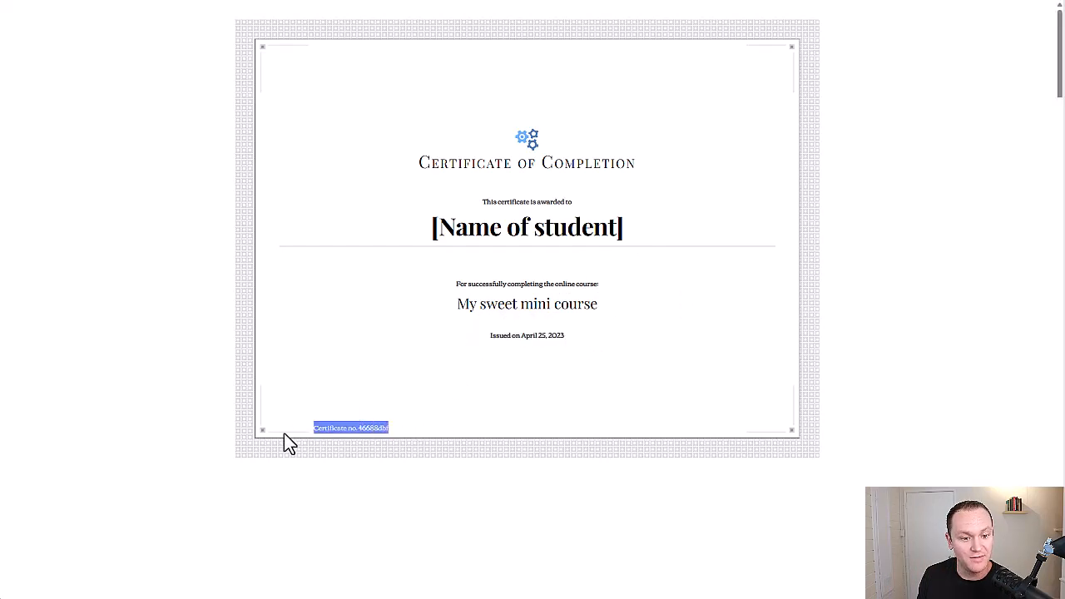
pyautogui.click(331, 354)
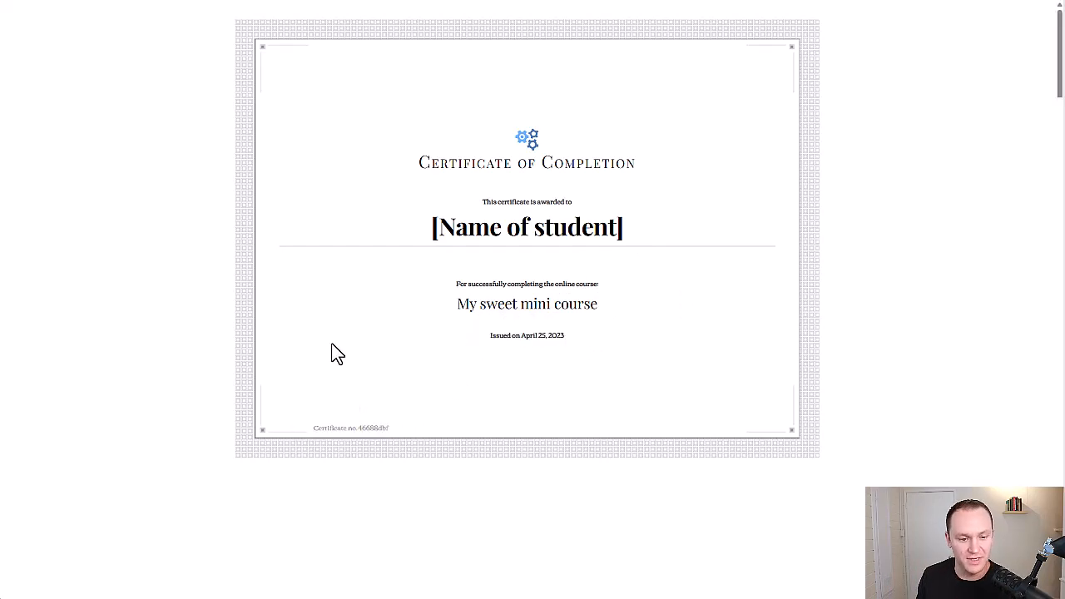
# Switch between the certificate settings form and the certificate preview browser tabs
pyautogui.hotkey('ctrl', 'Tab')
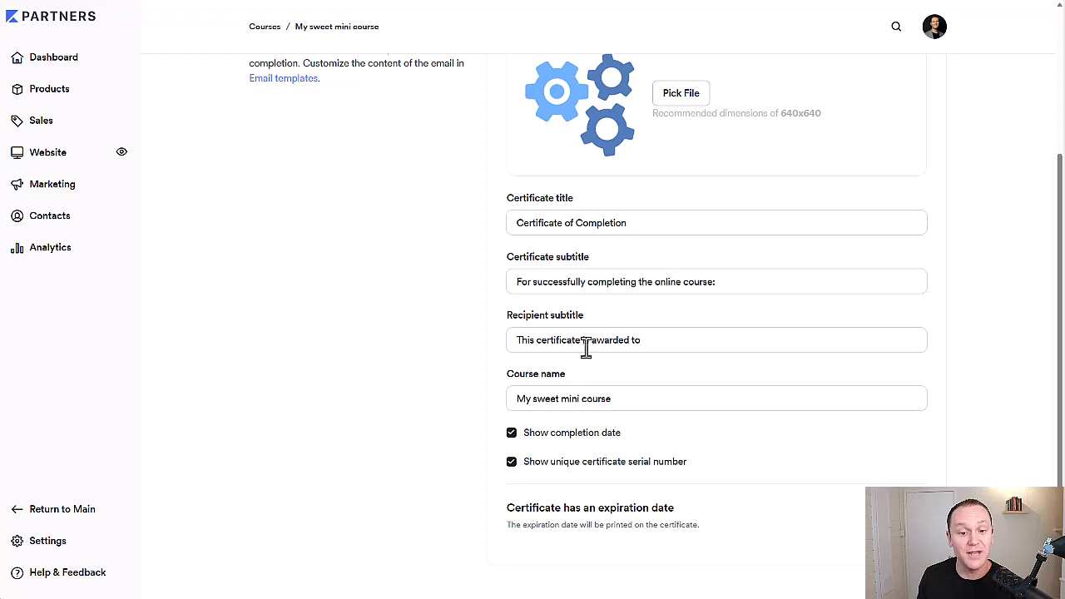
pyautogui.hotkey('ctrl', 'Tab')
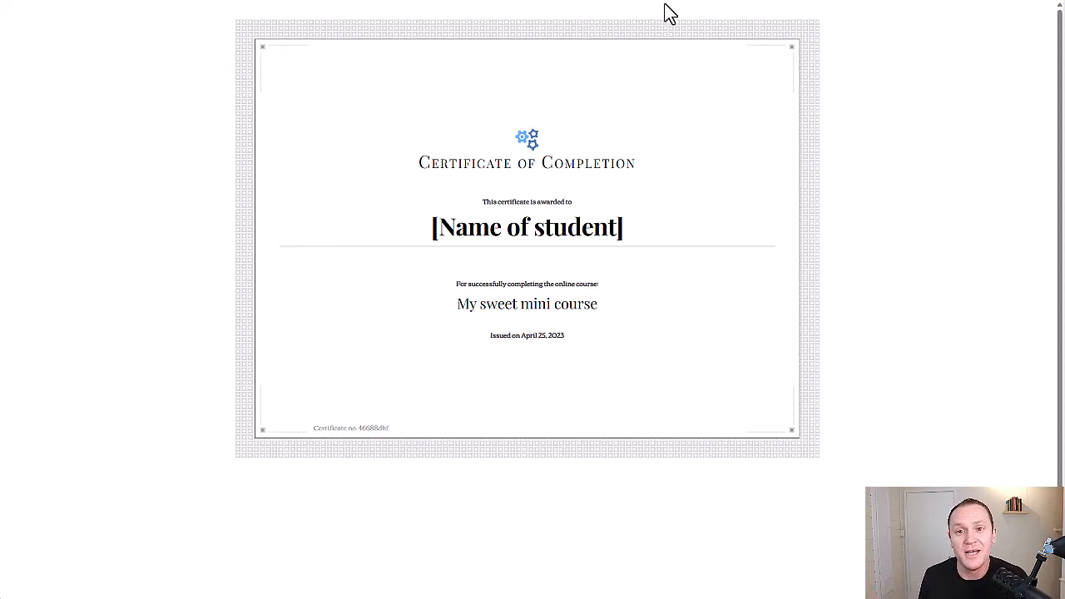
# Return to the course's Certificates settings and save them with default fields
pyautogui.hotkey('ctrl', 'Tab')
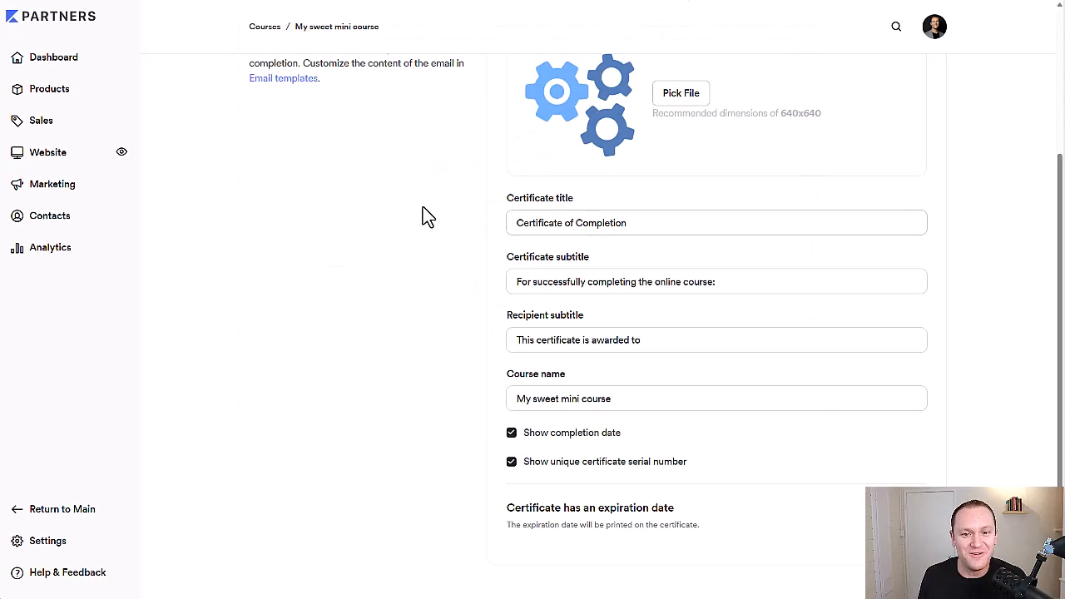
pyautogui.scroll(5, 424, 208)
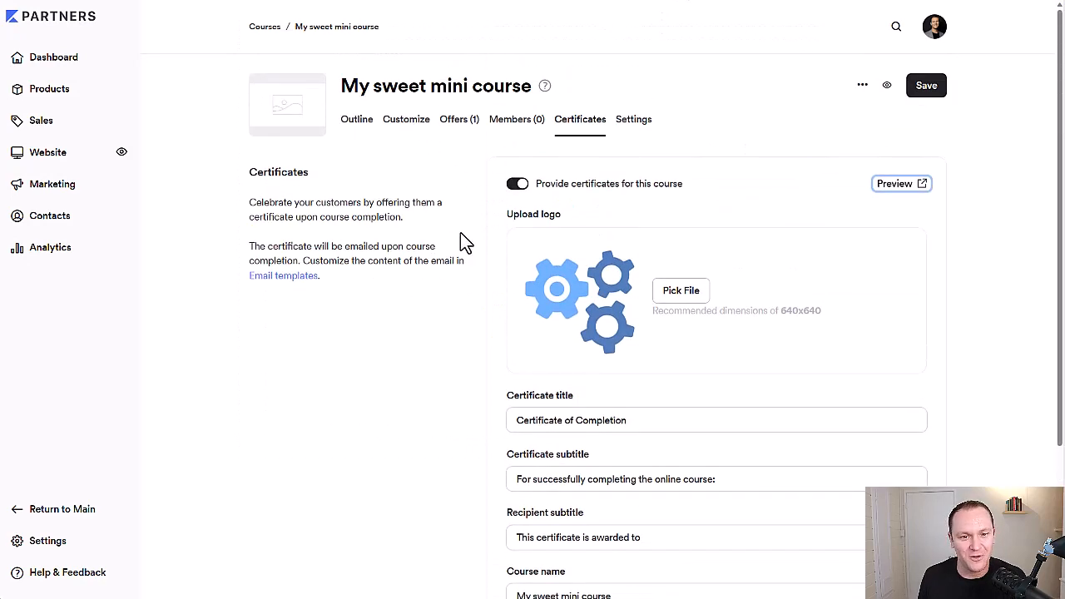
pyautogui.scroll(-3, 460, 233)
pyautogui.scroll(3, 460, 232)
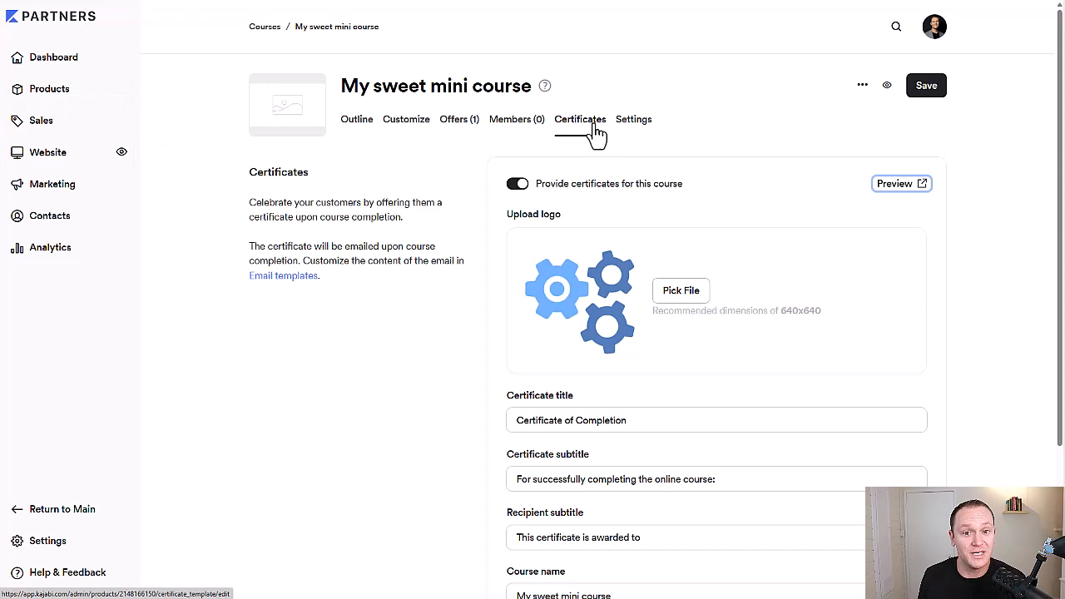
pyautogui.scroll(-3, 516, 200)
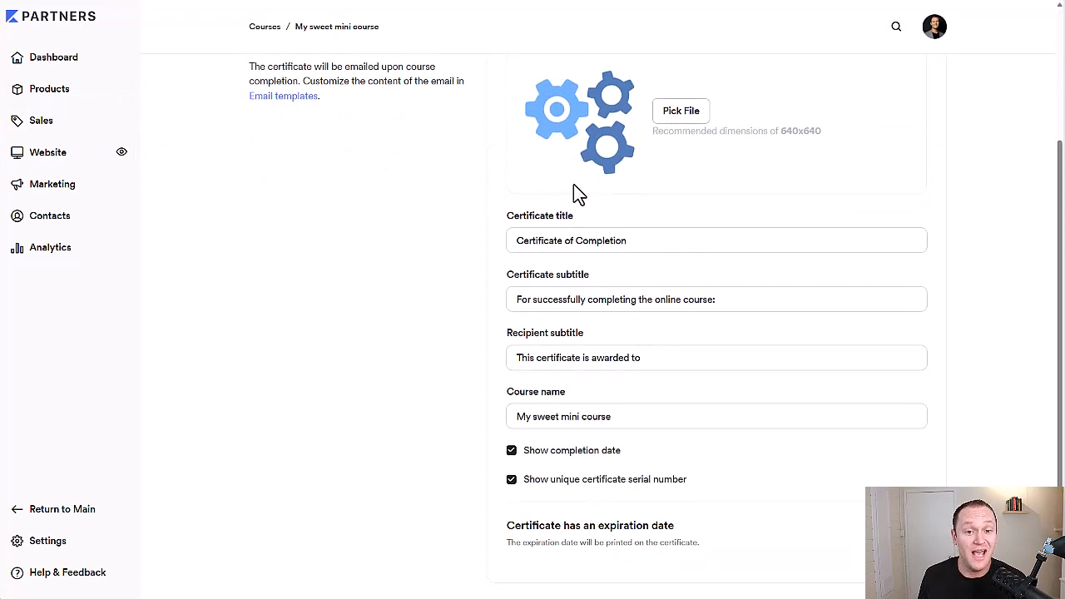
pyautogui.scroll(3, 385, 332)
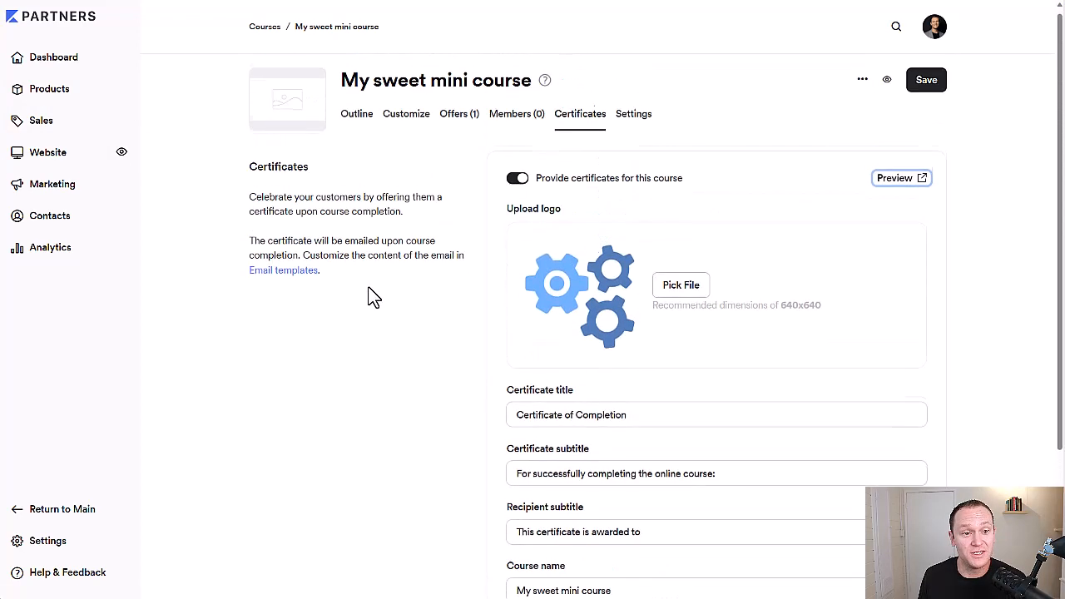
pyautogui.scroll(1, 373, 297)
pyautogui.click(926, 85)
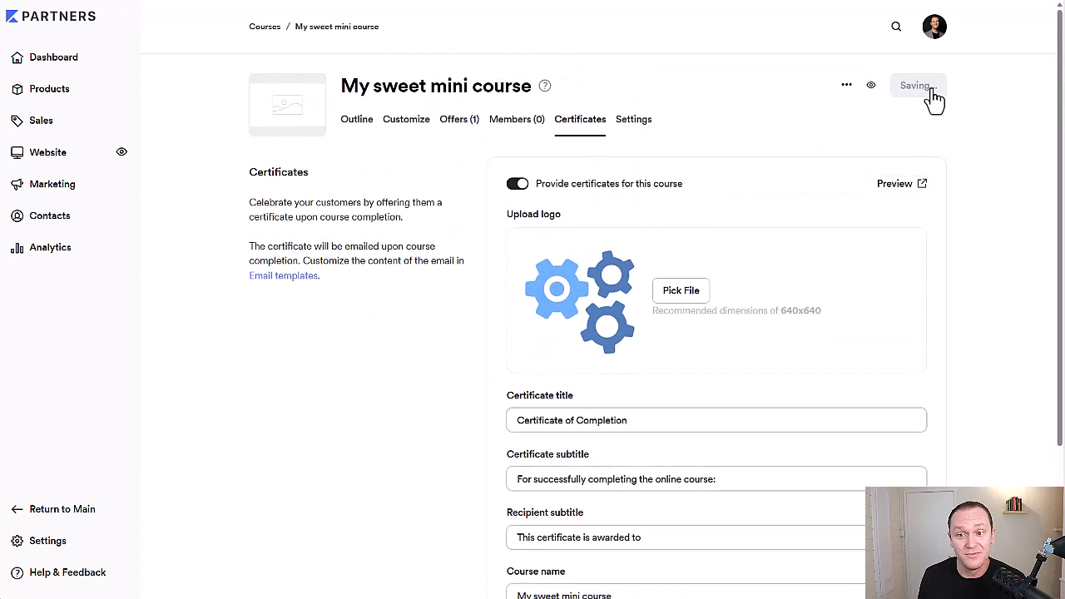